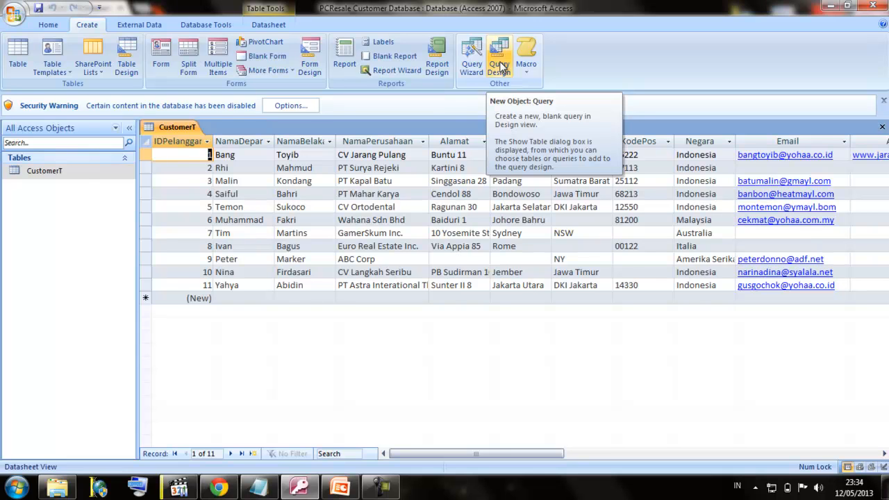
# Create a new query in Design view and add the CustomerT table to it.
pyautogui.click(501, 66)
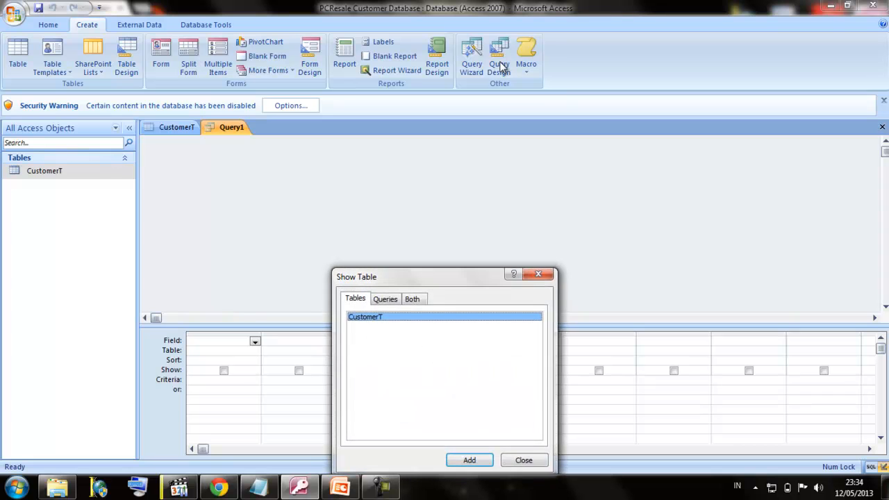
pyautogui.moveTo(441, 273); pyautogui.dragTo(428, 145)
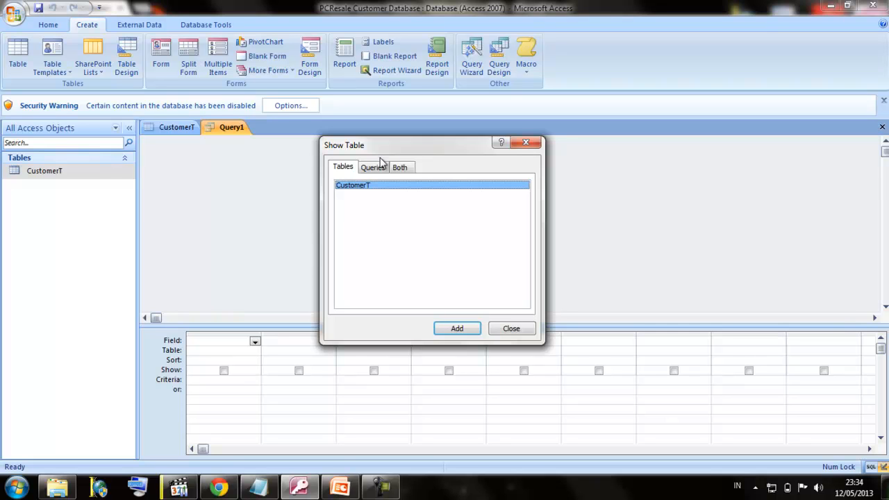
pyautogui.click(349, 167)
pyautogui.click(364, 167)
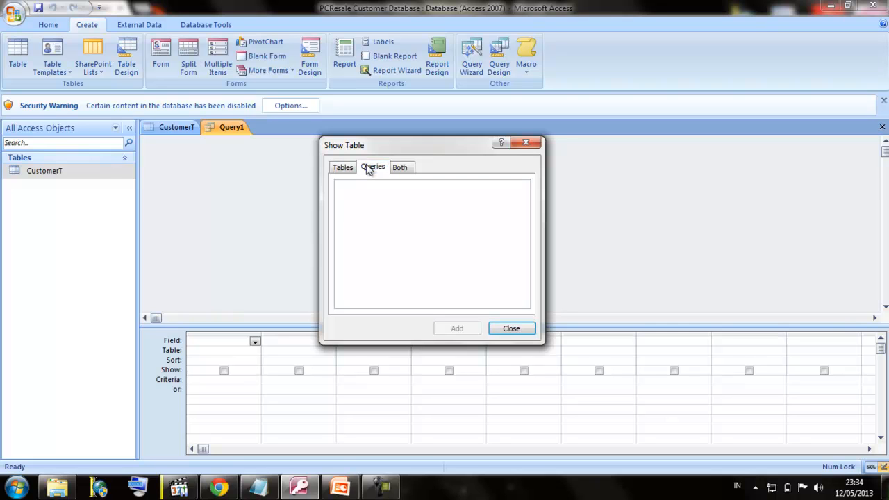
pyautogui.click(395, 169)
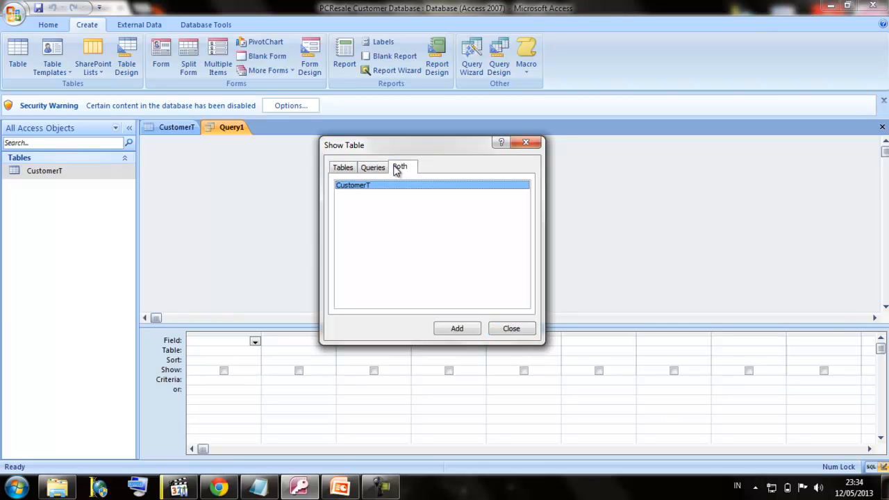
pyautogui.click(352, 171)
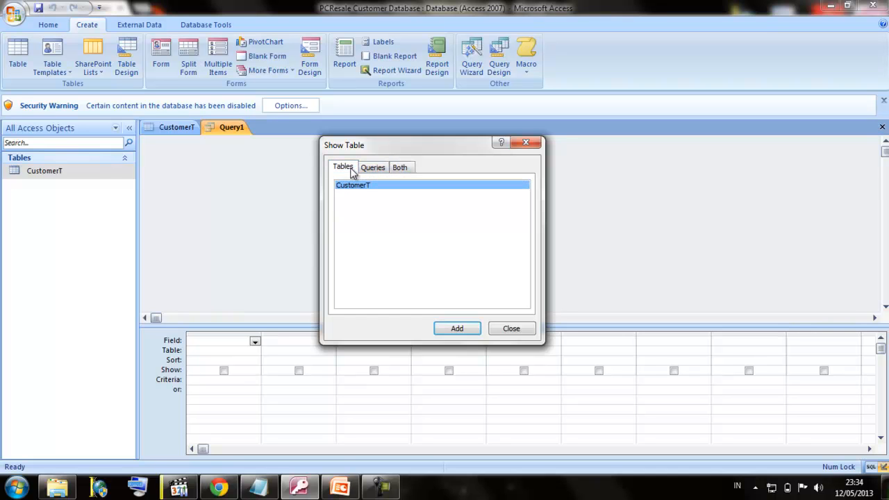
pyautogui.click(456, 329)
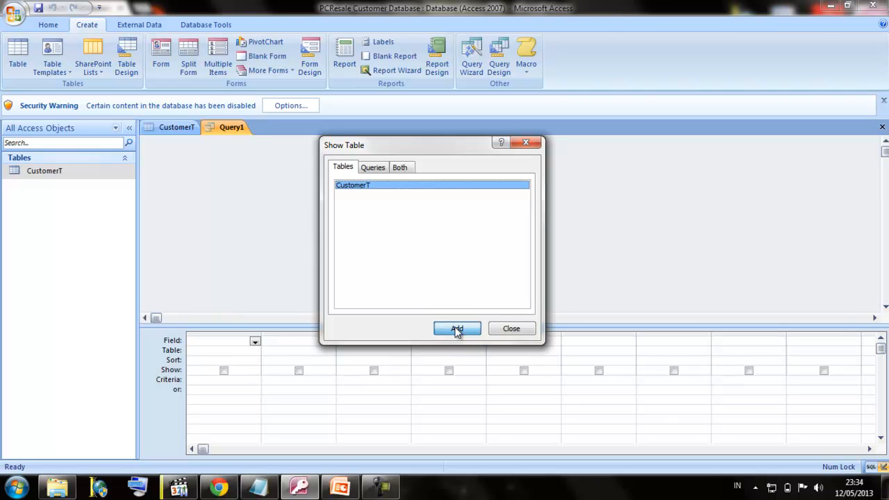
pyautogui.click(511, 328)
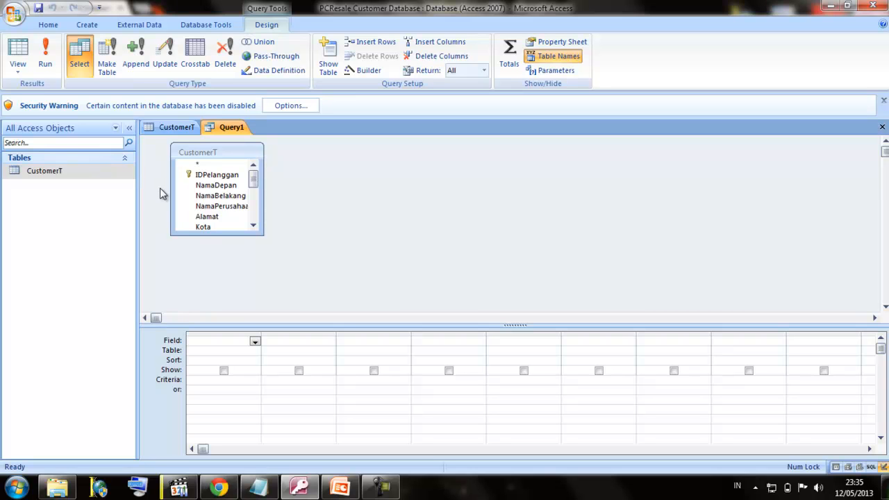
# Add the IDPelanggan field from CustomerT to the first column of the query grid.
pyautogui.moveTo(254, 182)
pyautogui.mouseDown()
pyautogui.moveTo(254, 218)
pyautogui.moveTo(254, 177)
pyautogui.mouseUp()
pyautogui.click(233, 178)
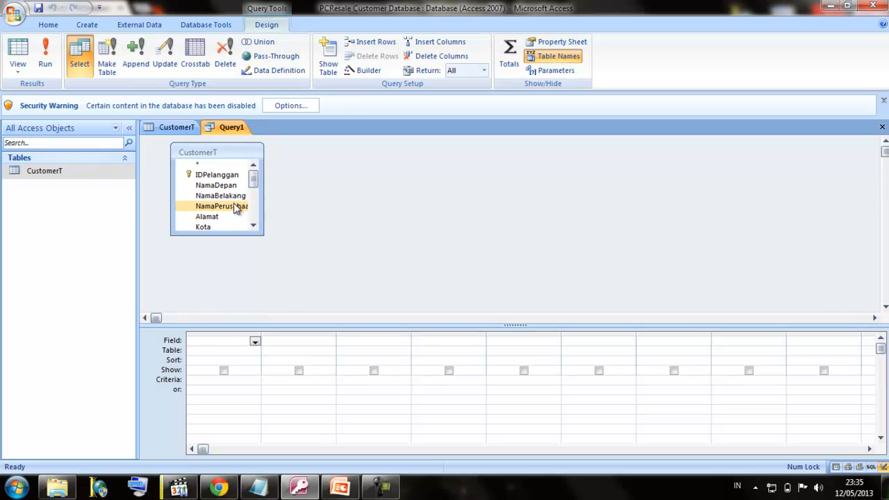
pyautogui.moveTo(255, 186); pyautogui.dragTo(252, 227)
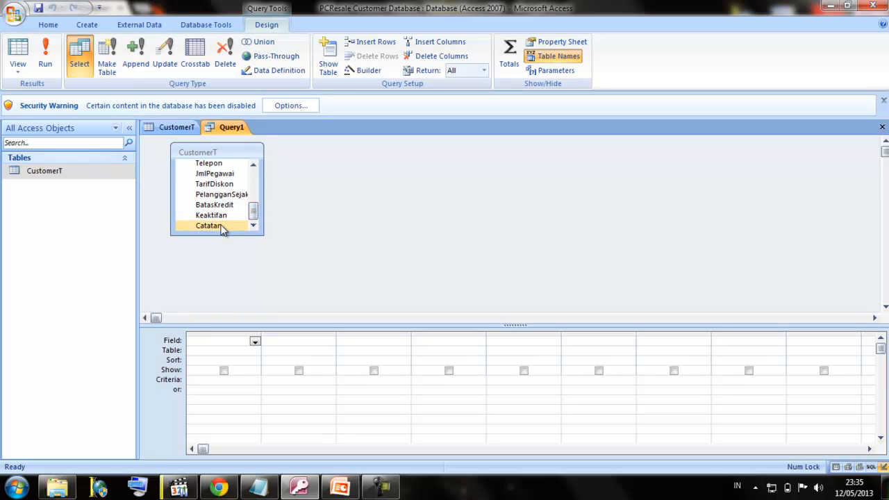
pyautogui.moveTo(252, 217); pyautogui.dragTo(254, 181)
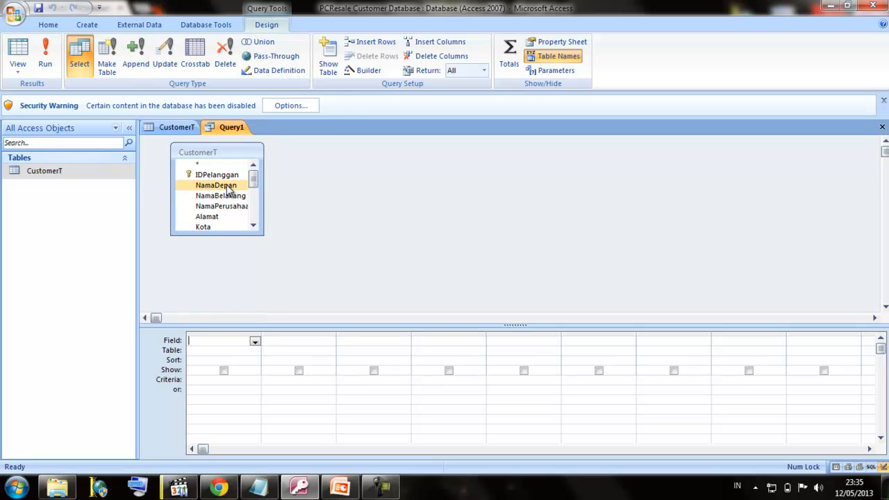
pyautogui.moveTo(224, 176); pyautogui.dragTo(224, 319)
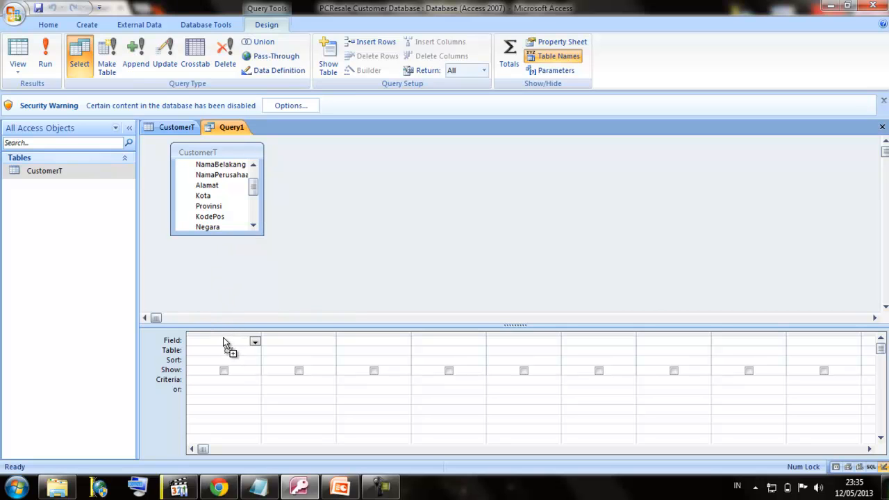
pyautogui.moveTo(200, 342); pyautogui.dragTo(214, 340)
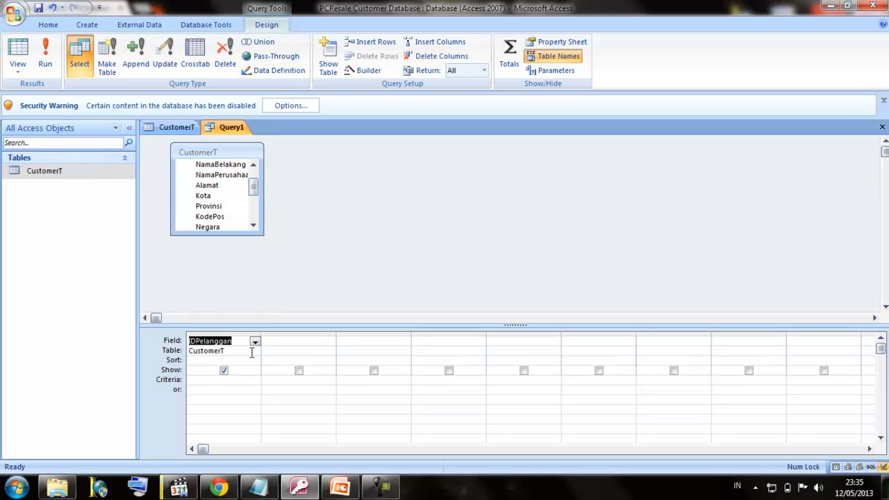
pyautogui.click(234, 351)
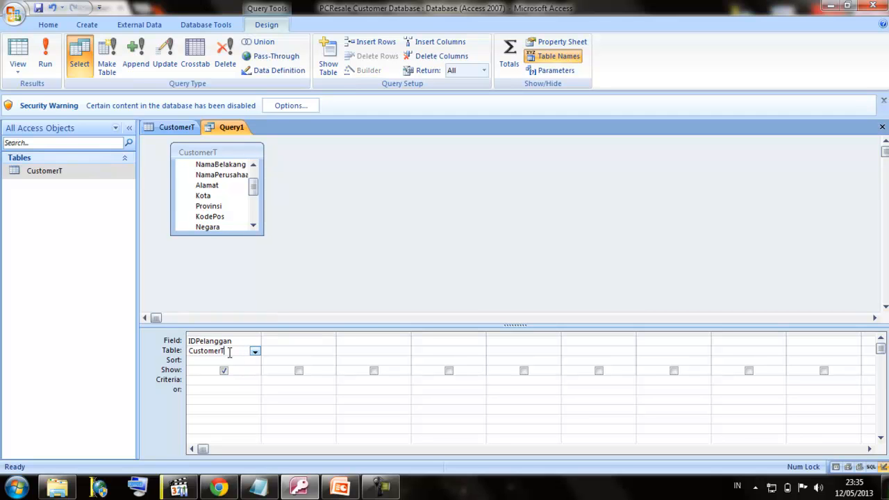
pyautogui.click(255, 341)
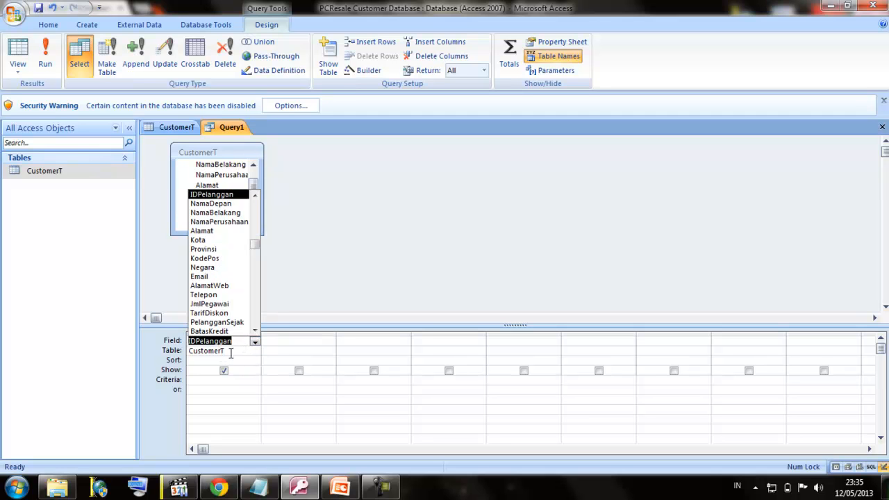
pyautogui.click(308, 297)
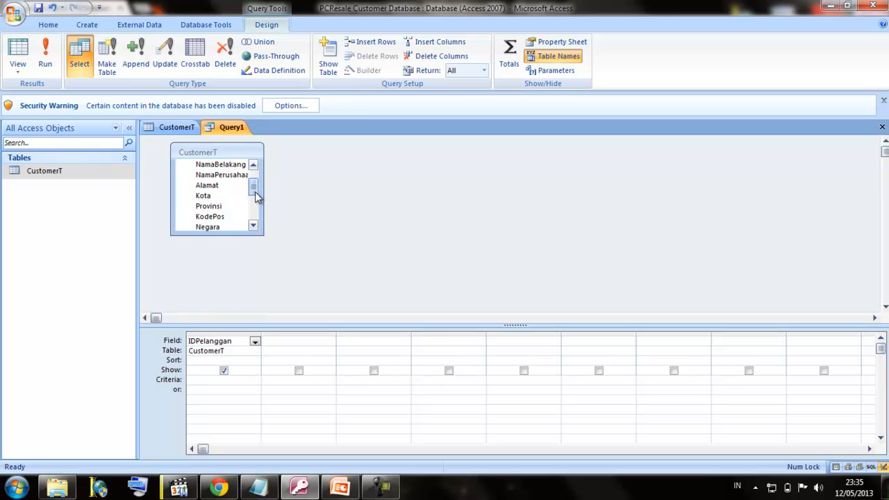
# Add the NamaDepan, NamaBelakang, NamaPerusahaan and Alamat fields to the next four columns of the query grid.
pyautogui.moveTo(254, 190); pyautogui.dragTo(254, 180)
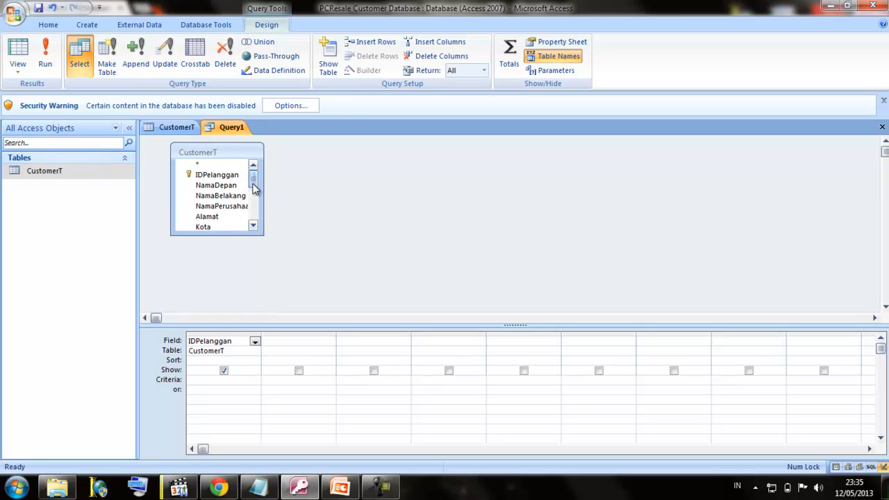
pyautogui.click(238, 185)
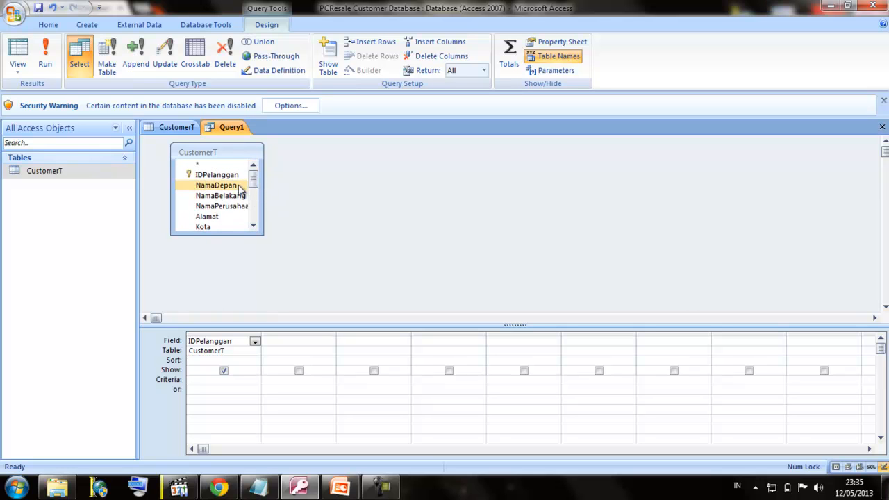
pyautogui.moveTo(232, 193); pyautogui.dragTo(304, 337)
pyautogui.moveTo(236, 196); pyautogui.dragTo(361, 343)
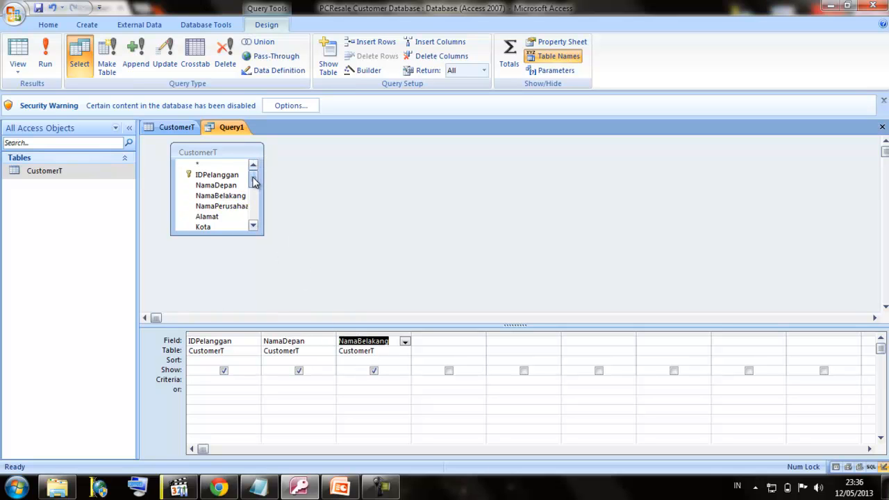
pyautogui.moveTo(252, 182); pyautogui.dragTo(439, 339)
pyautogui.moveTo(254, 189); pyautogui.dragTo(507, 339)
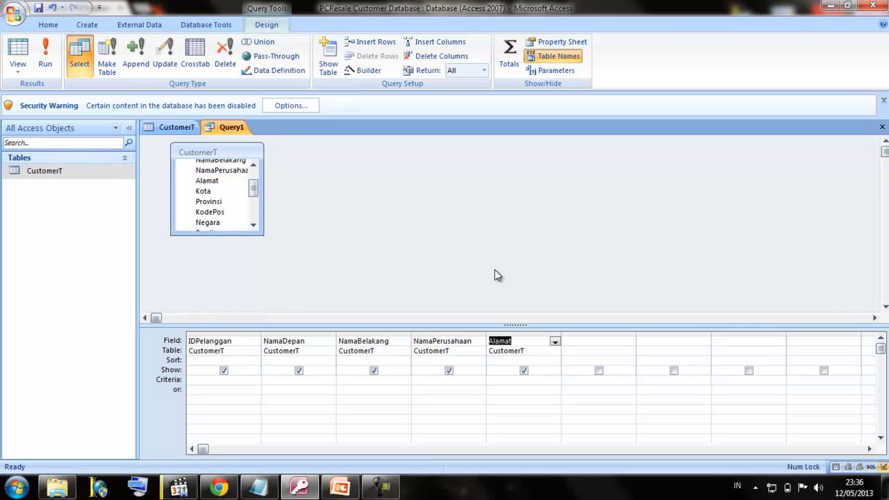
# Run the query and widen the NamaDepan, NamaBelakang, NamaPerusahaan and Alamat columns to fit their contents.
pyautogui.click(401, 195)
pyautogui.click(46, 63)
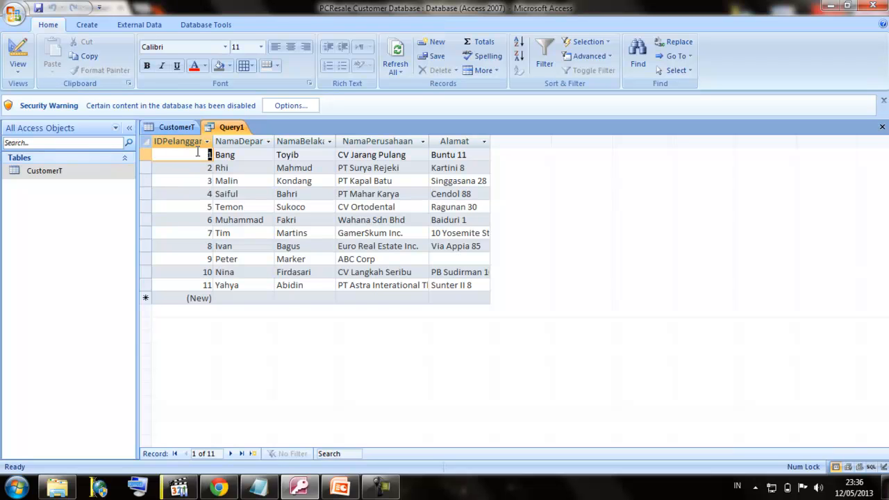
pyautogui.moveTo(275, 135); pyautogui.dragTo(290, 136)
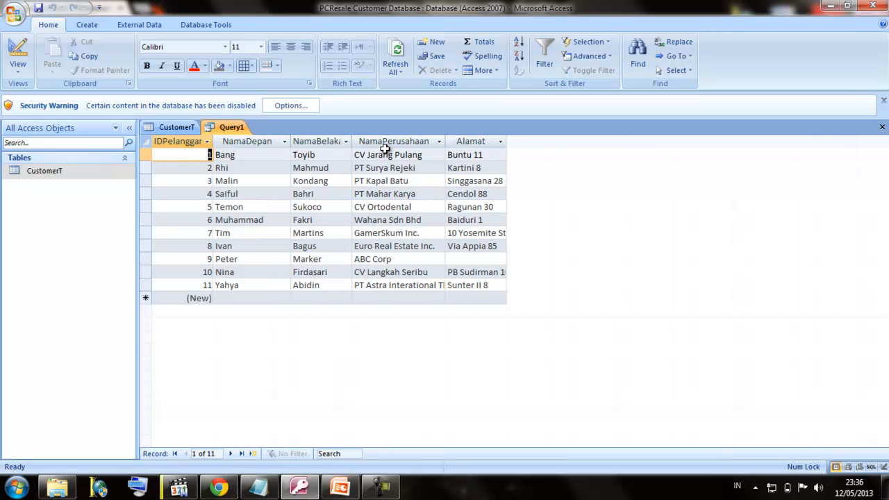
pyautogui.moveTo(352, 139); pyautogui.dragTo(373, 139)
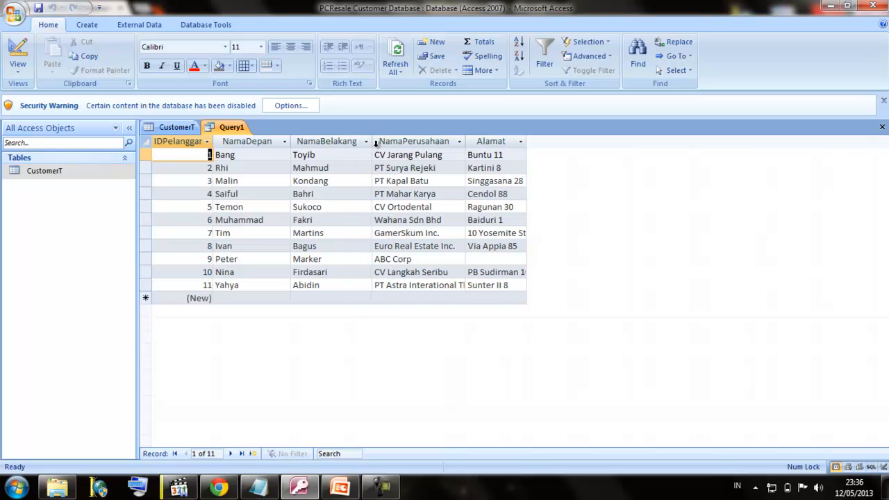
pyautogui.click(458, 141)
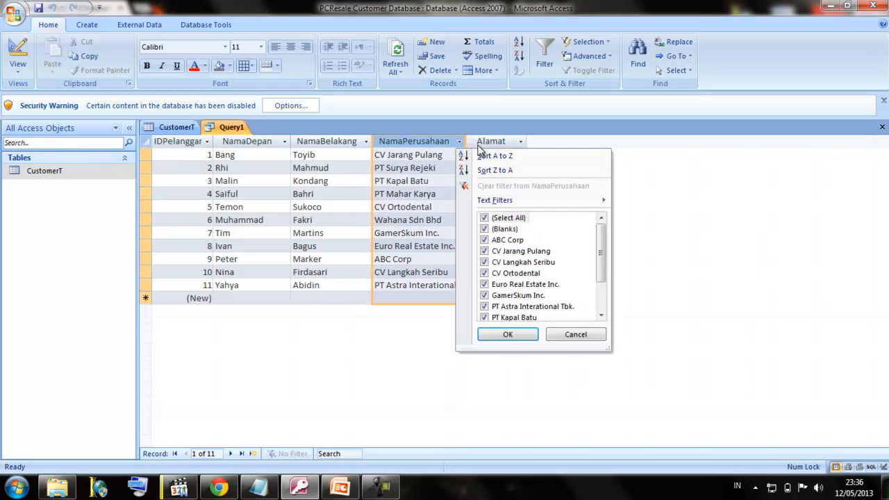
pyautogui.click(431, 319)
pyautogui.moveTo(466, 141); pyautogui.dragTo(481, 141)
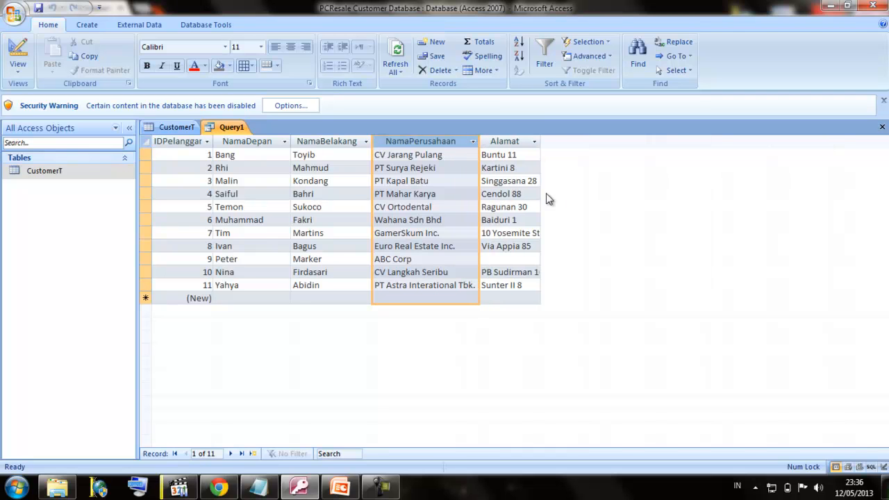
pyautogui.doubleClick(540, 141)
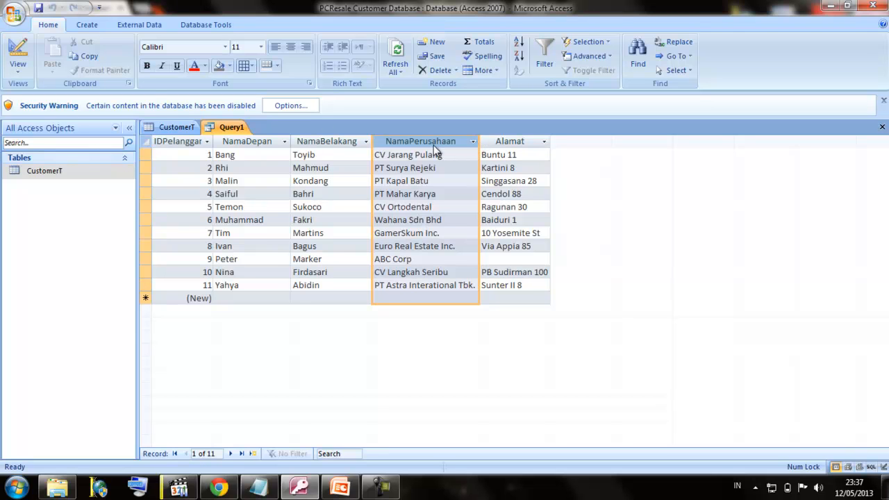
# Return the query to Design View and compare its fields with the CustomerT datasheet.
pyautogui.click(19, 66)
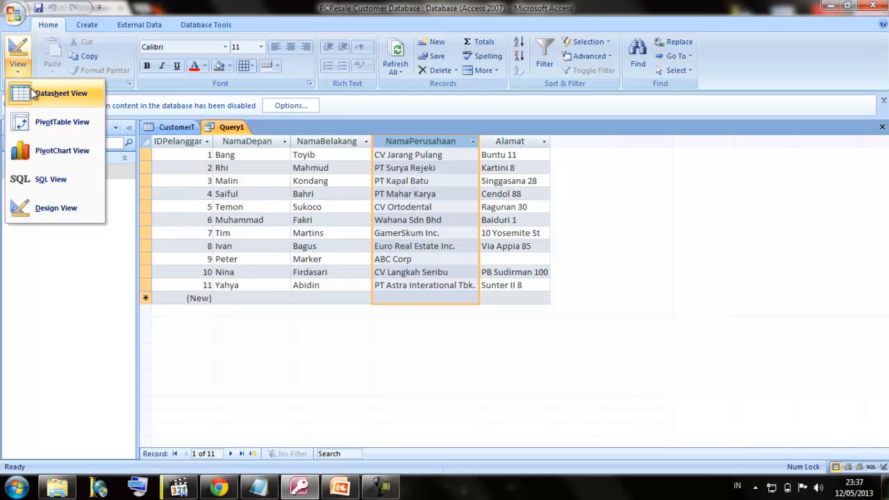
pyautogui.click(48, 211)
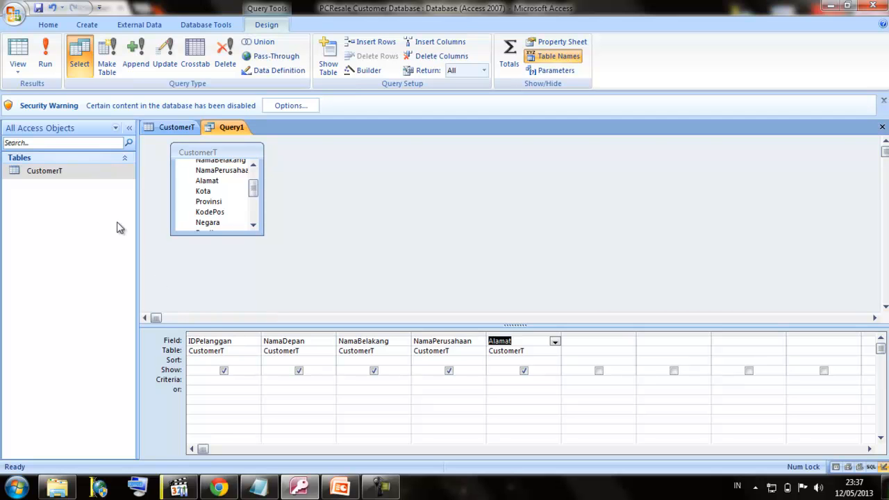
pyautogui.click(175, 129)
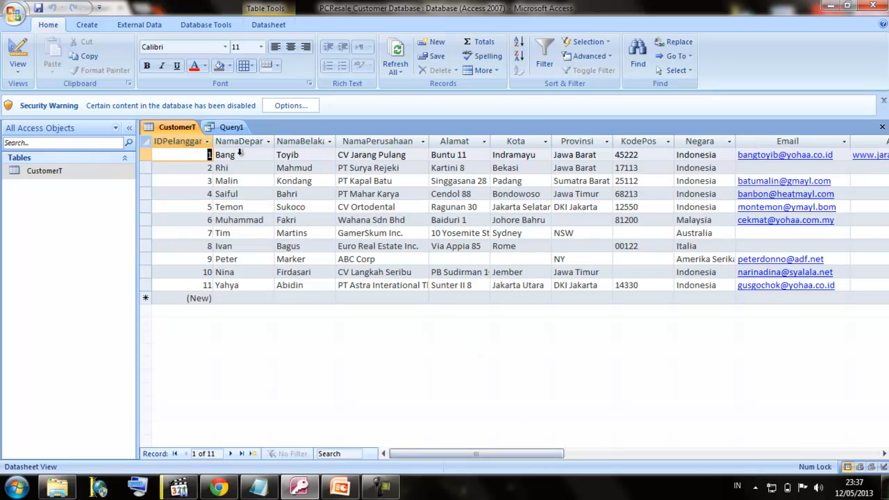
pyautogui.click(234, 129)
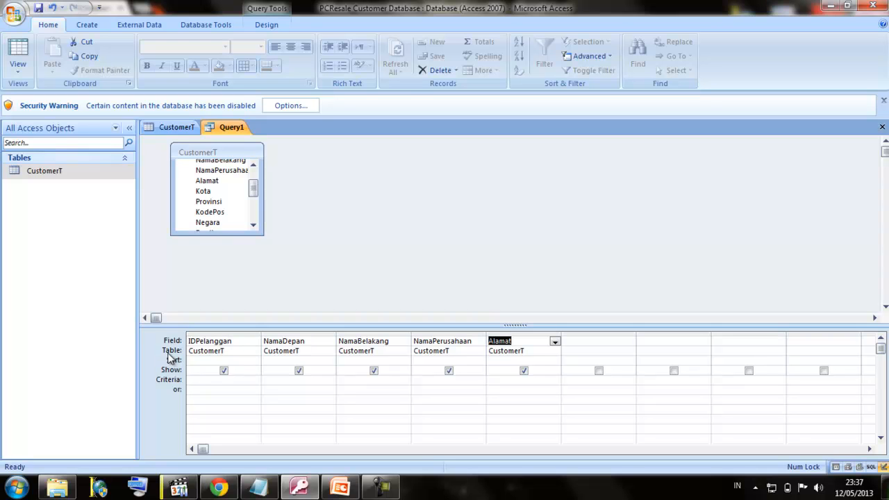
# Set the sort order of the IDPelanggan field to Ascending in the query grid.
pyautogui.click(233, 361)
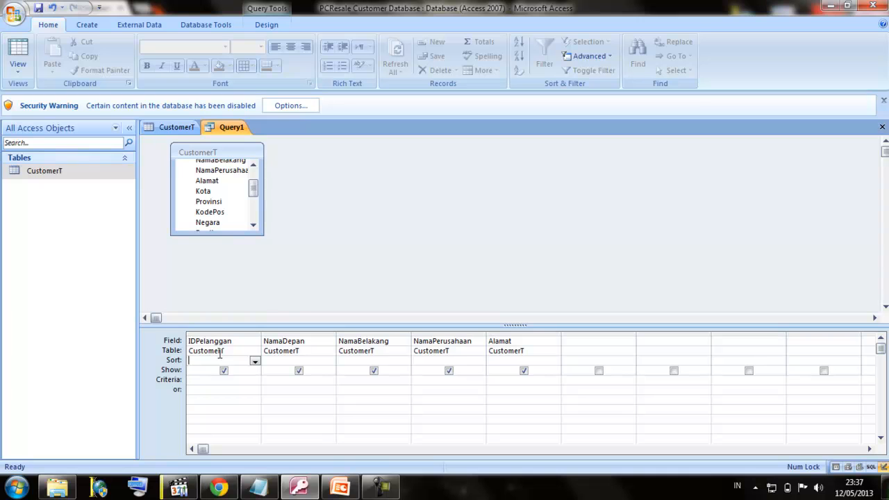
pyautogui.click(255, 362)
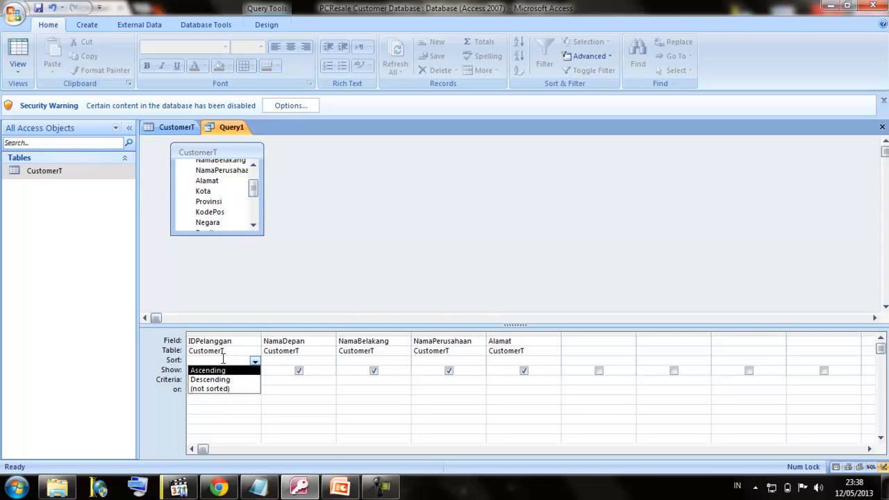
pyautogui.click(270, 362)
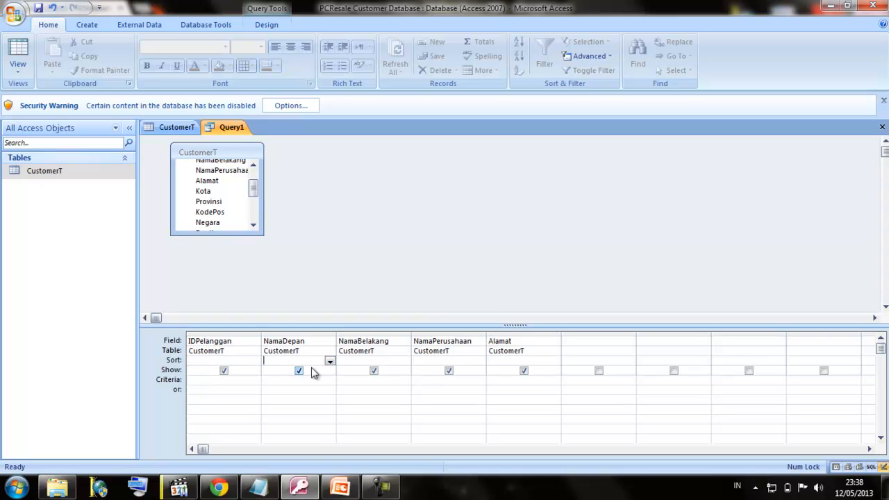
pyautogui.click(386, 361)
pyautogui.click(427, 360)
pyautogui.click(491, 361)
pyautogui.click(247, 360)
pyautogui.click(255, 361)
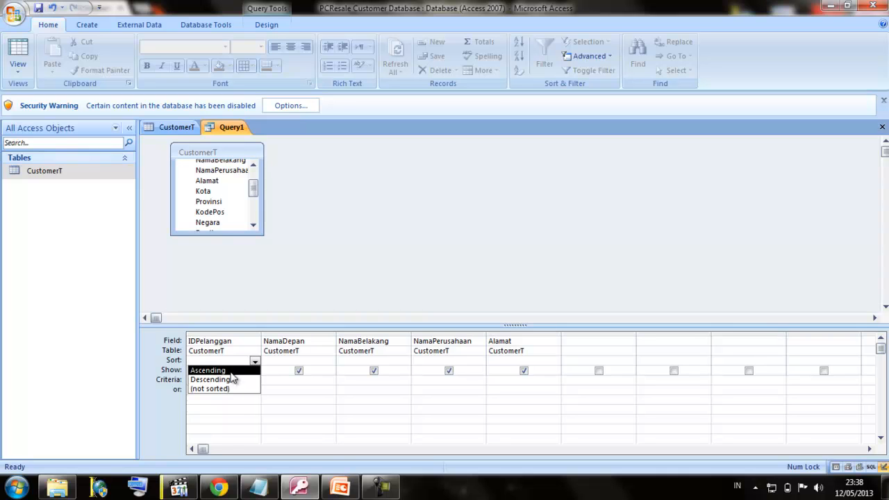
pyautogui.click(229, 371)
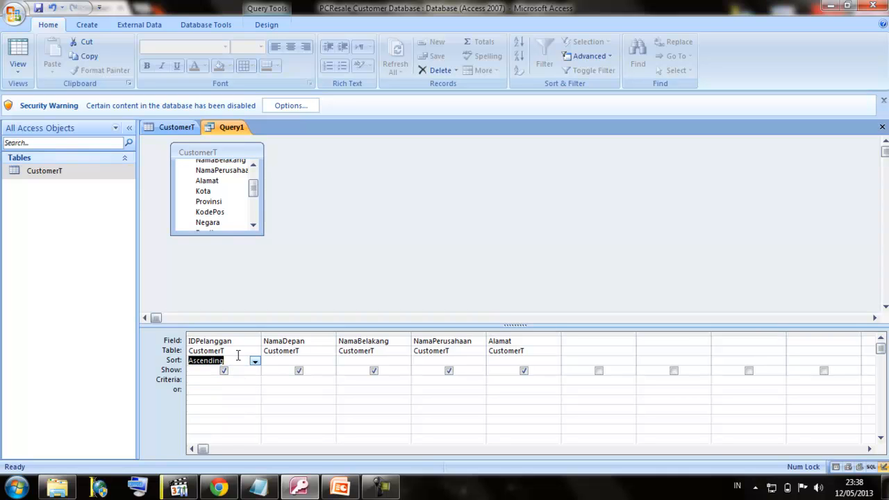
pyautogui.click(92, 26)
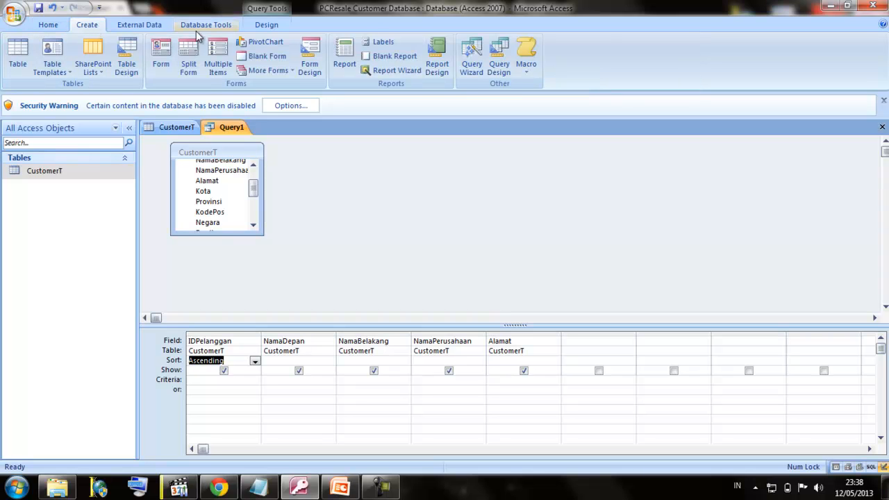
# Run the query to view the records sorted by IDPelanggan, and return to Design View.
pyautogui.click(261, 26)
pyautogui.click(45, 57)
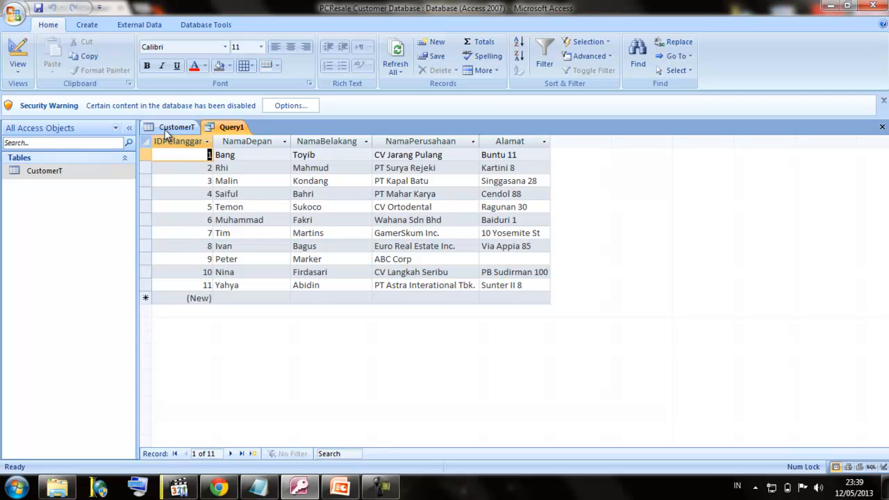
pyautogui.click(18, 49)
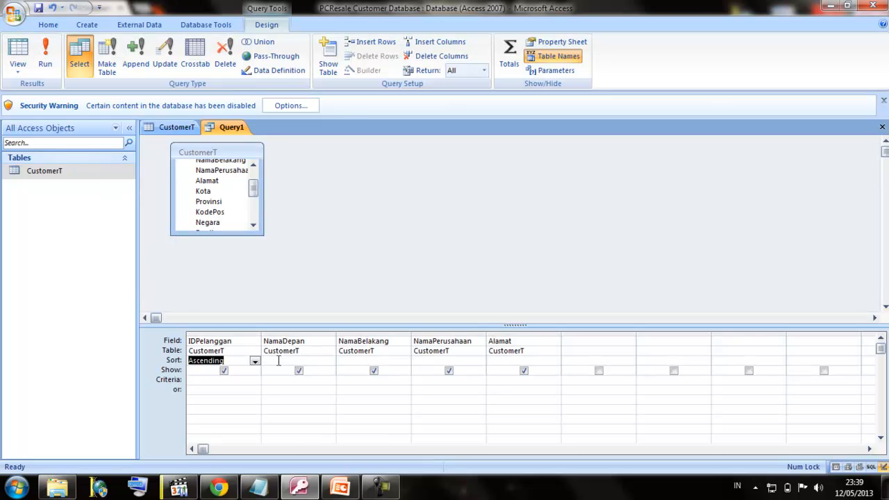
# Clear the sort order of the IDPelanggan field in the query grid.
pyautogui.click(278, 360)
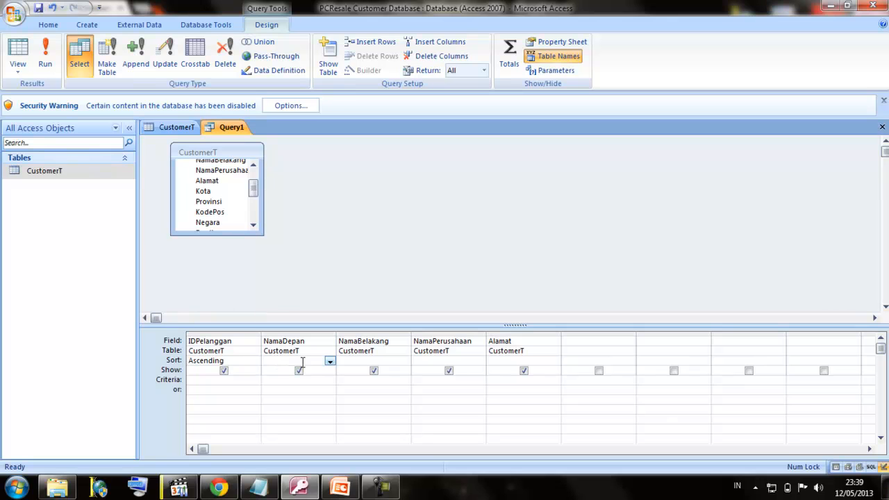
pyautogui.click(235, 360)
pyautogui.click(254, 361)
pyautogui.click(237, 389)
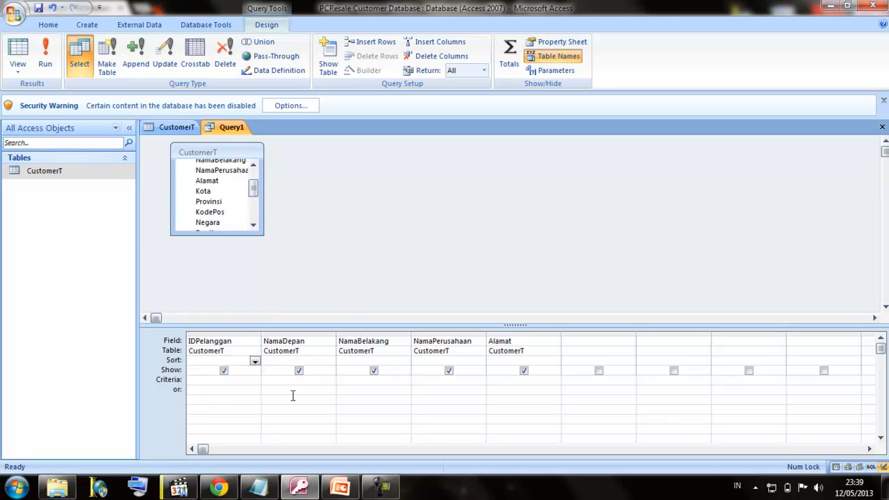
# Set the sort order of the NamaDepan field to Descending and run the query.
pyautogui.click(298, 360)
pyautogui.click(330, 362)
pyautogui.click(311, 379)
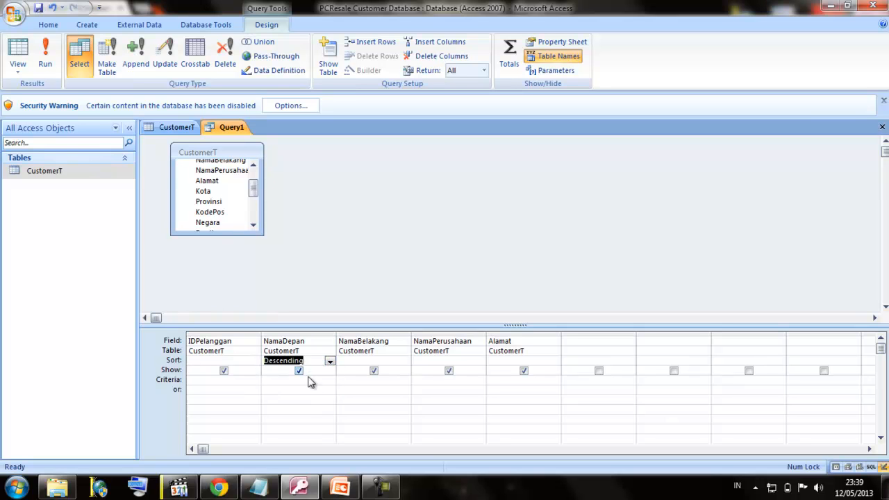
pyautogui.click(50, 64)
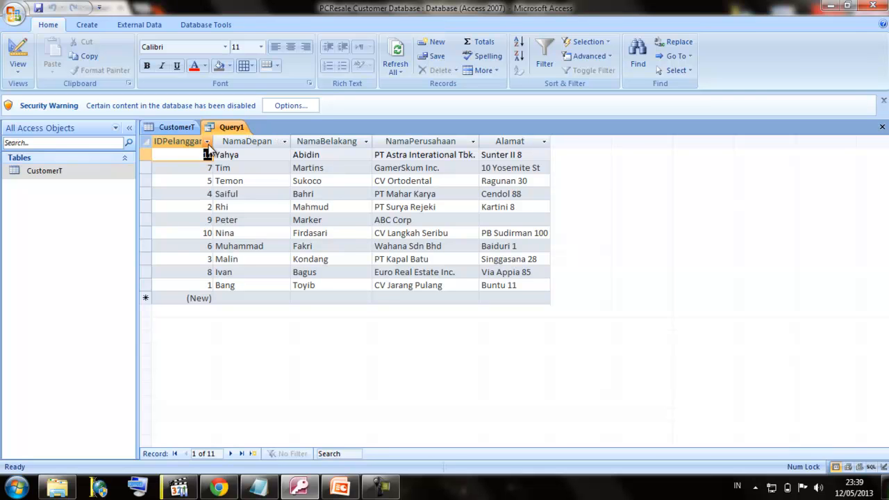
# Sort the query datasheet by IDPelanggan from smallest to largest, and by NamaDepan from Z to A.
pyautogui.click(206, 142)
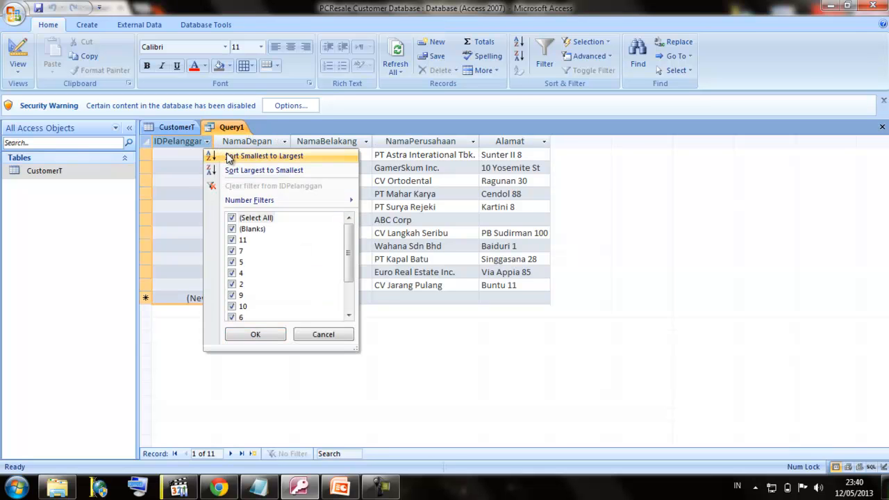
pyautogui.click(273, 160)
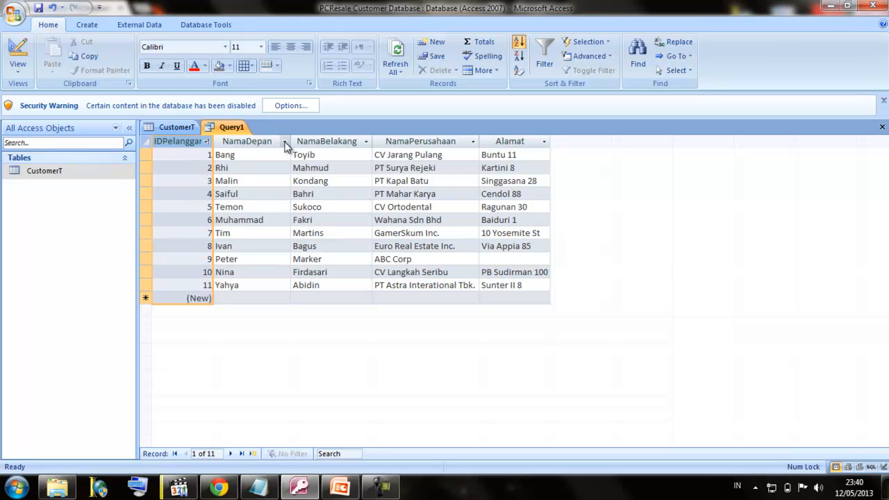
pyautogui.click(284, 142)
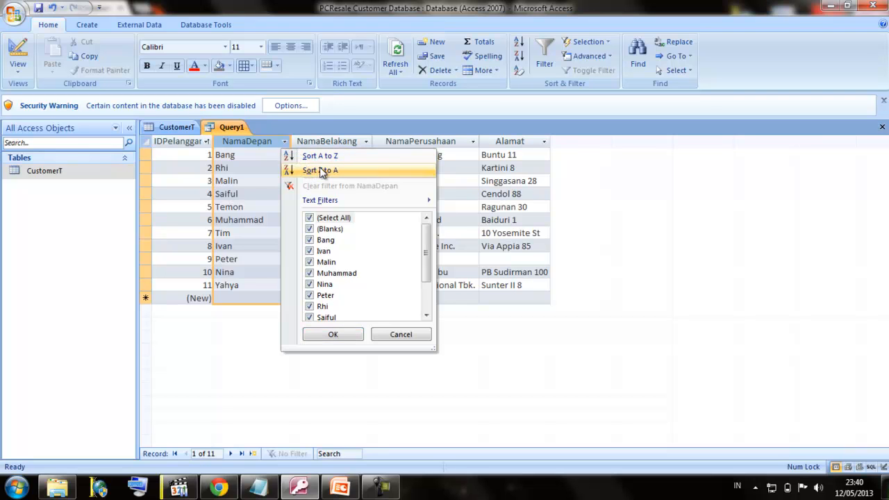
pyautogui.click(314, 173)
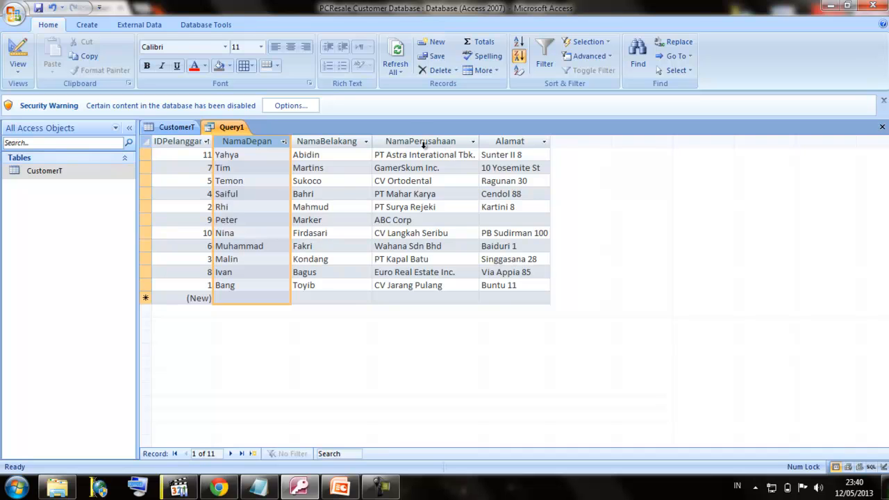
# Sort the datasheet by NamaPerusahaan from Z to A, and reapply the Z to A sort on NamaDepan.
pyautogui.click(474, 142)
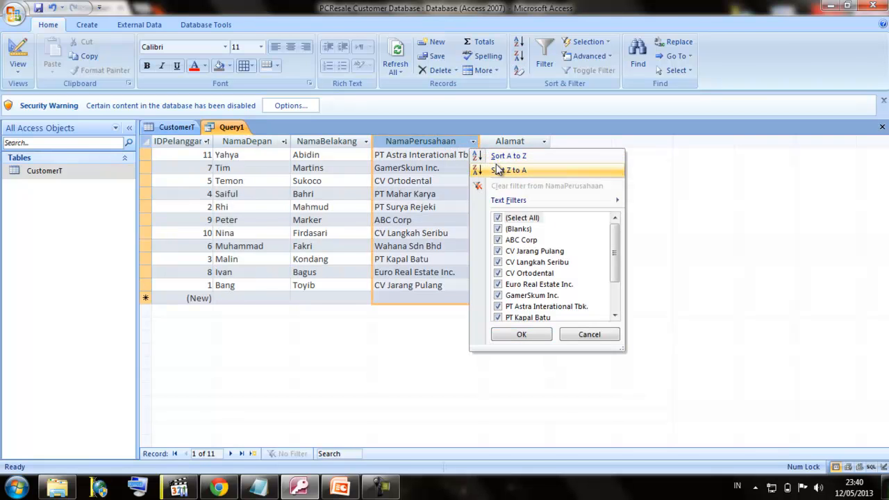
pyautogui.click(499, 171)
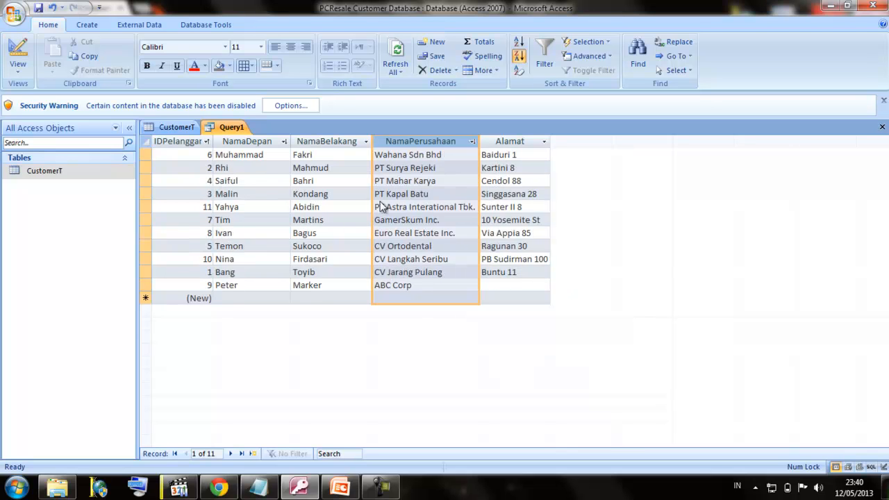
pyautogui.click(284, 142)
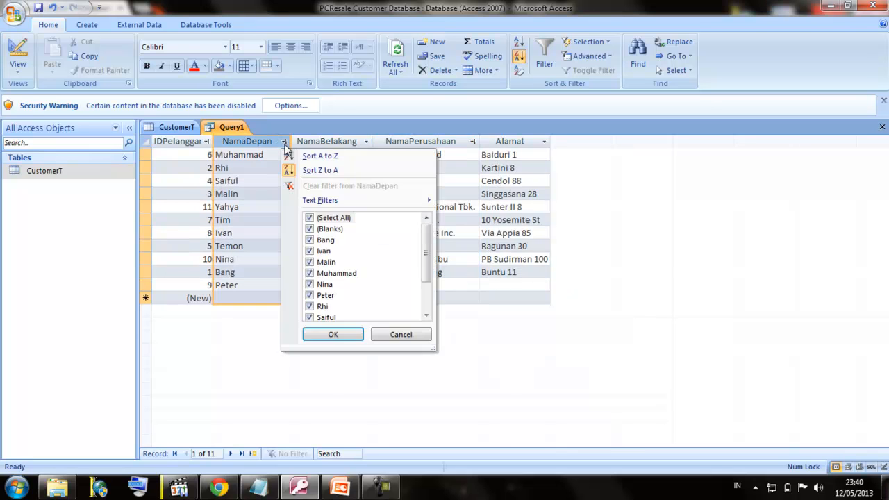
pyautogui.click(314, 170)
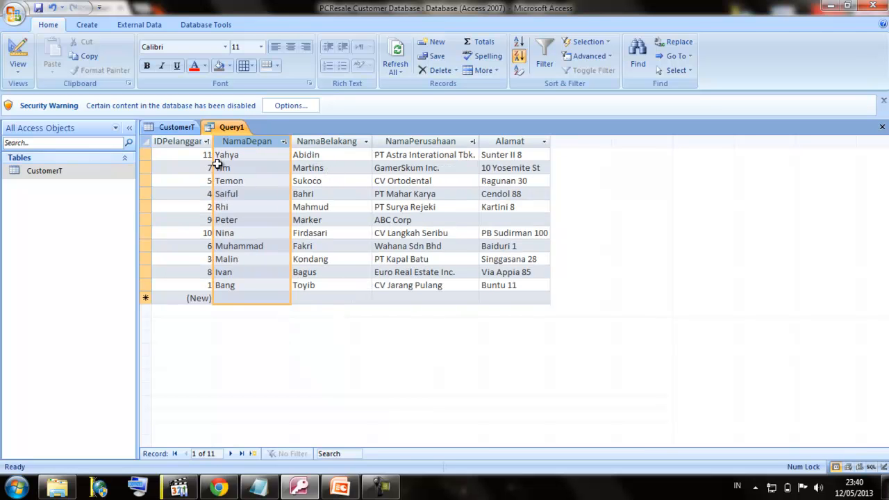
# Open the sort and filter options of the IDPelanggan column and examine the number filters and value list.
pyautogui.click(206, 143)
pyautogui.click(206, 142)
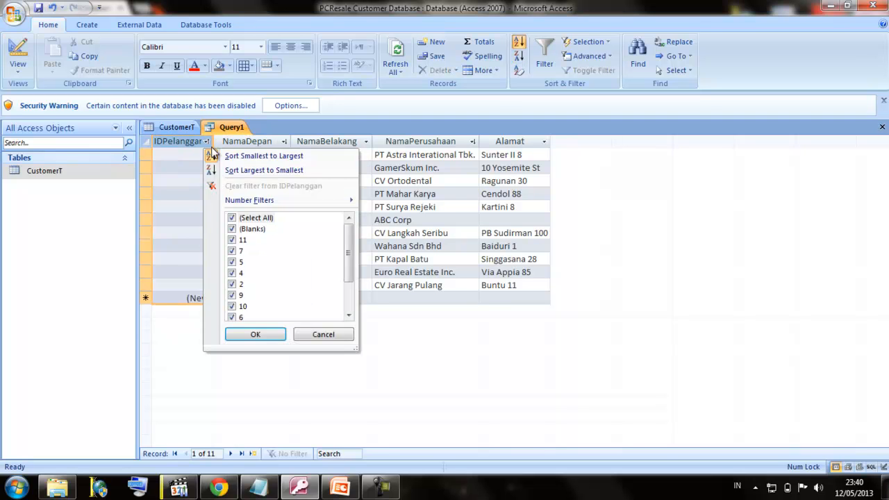
pyautogui.moveTo(242, 201)
pyautogui.moveTo(353, 201)
pyautogui.moveTo(350, 251)
pyautogui.mouseDown()
pyautogui.moveTo(349, 278)
pyautogui.moveTo(349, 242)
pyautogui.mouseUp()
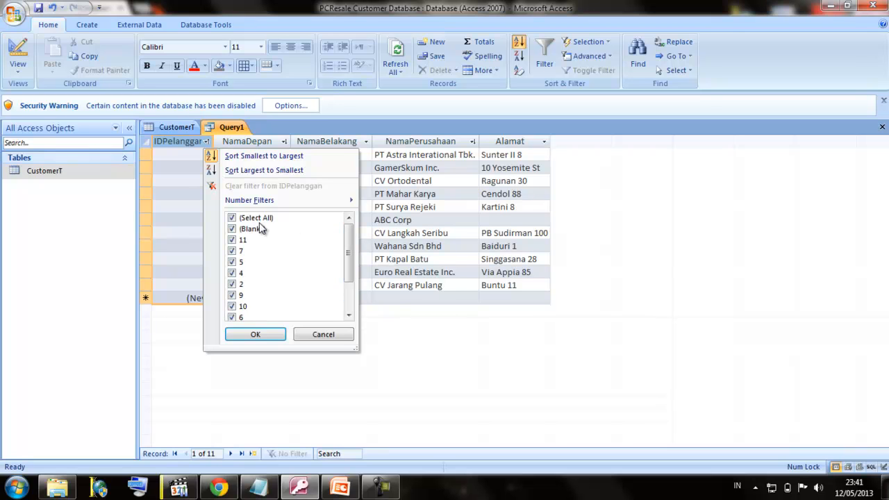
# Exclude the values 11, 7, 5, 4, 2, 9 and 10 in the IDPelanggan filter list.
pyautogui.click(233, 218)
pyautogui.click(233, 241)
pyautogui.click(233, 251)
pyautogui.click(233, 262)
pyautogui.click(233, 273)
pyautogui.click(233, 284)
pyautogui.click(233, 295)
pyautogui.moveTo(350, 259); pyautogui.dragTo(351, 279)
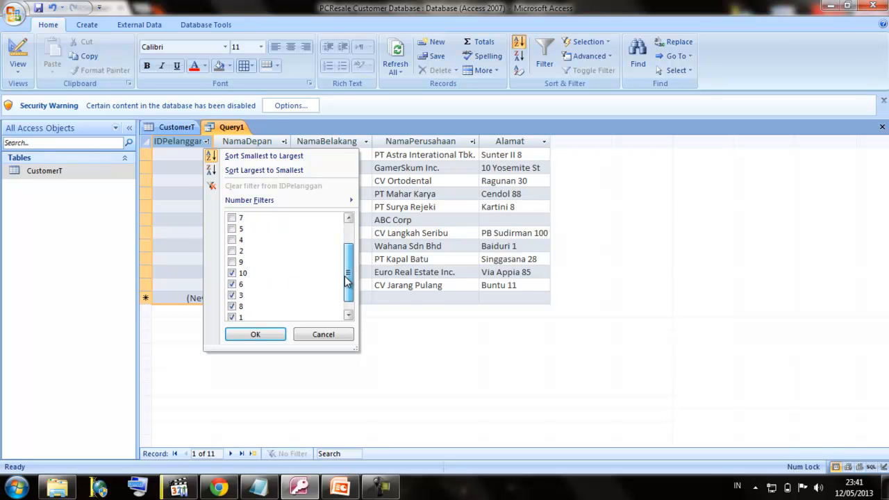
pyautogui.click(233, 273)
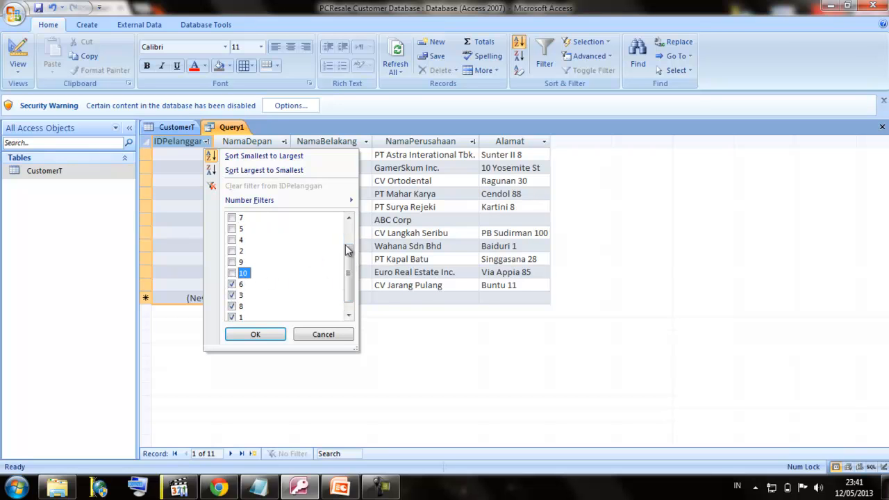
# Reselect all values in the IDPelanggan filter list and apply the filter.
pyautogui.moveTo(349, 278); pyautogui.dragTo(350, 234)
pyautogui.click(232, 219)
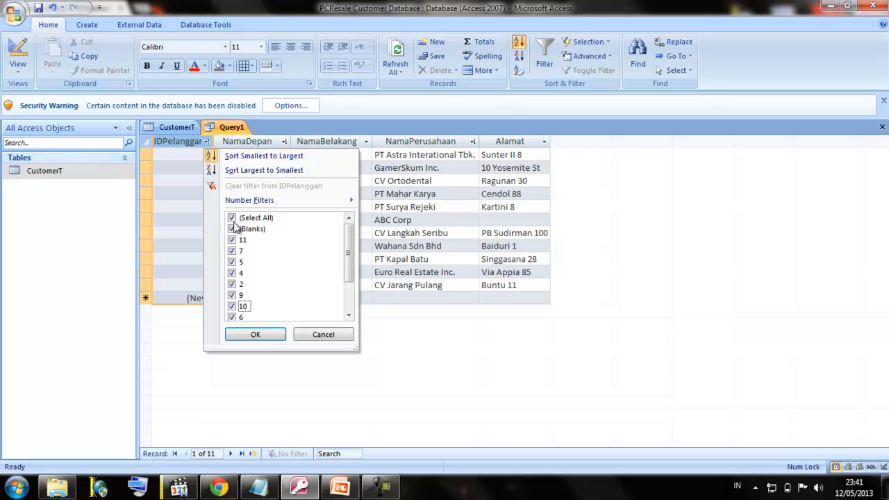
pyautogui.click(273, 336)
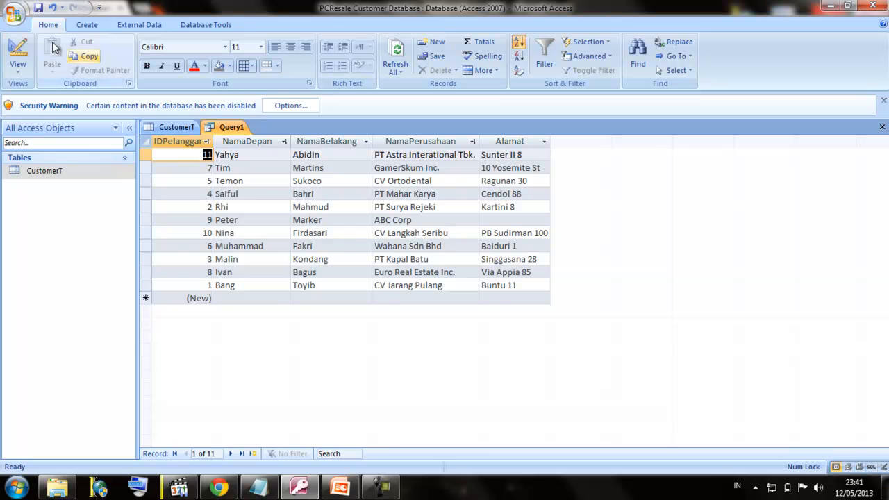
# Return the query to Design View and try selecting the IDPelanggan and NamaBelakang columns in the grid.
pyautogui.click(18, 66)
pyautogui.click(42, 206)
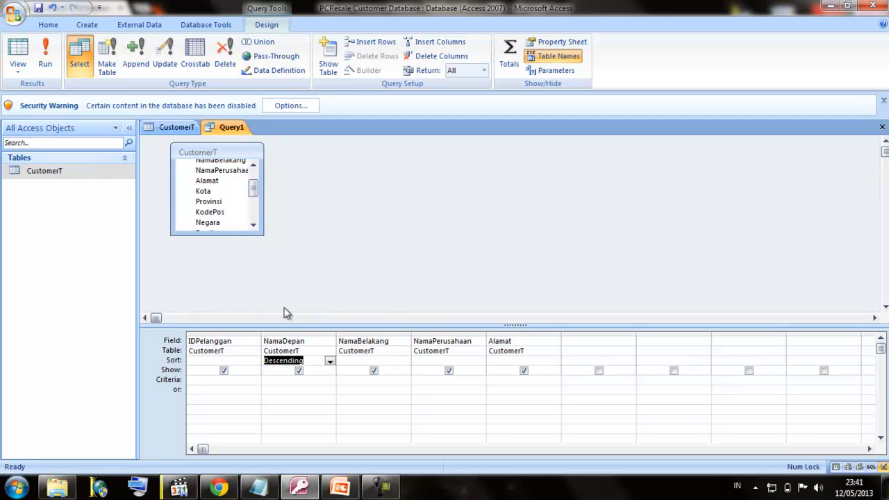
pyautogui.click(225, 334)
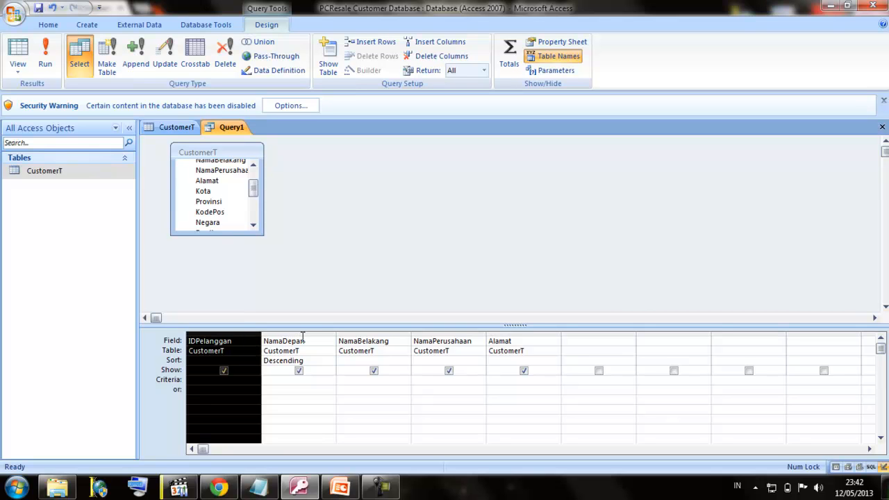
pyautogui.click(366, 334)
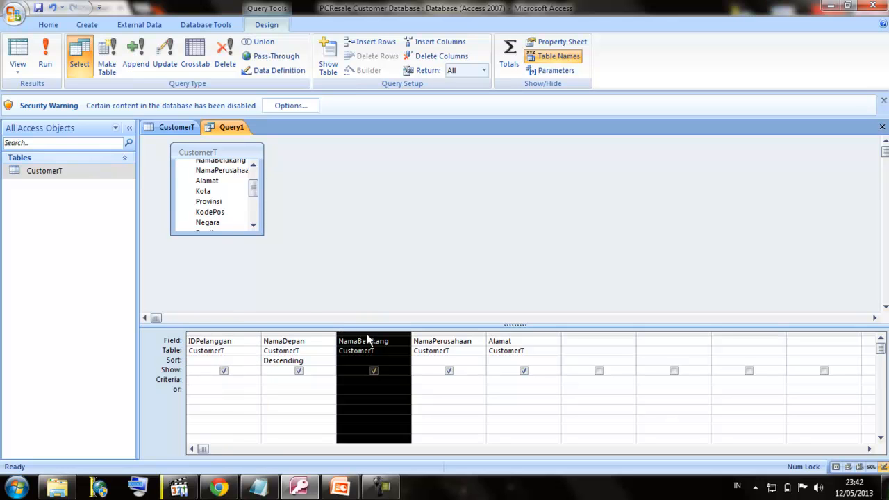
pyautogui.click(402, 341)
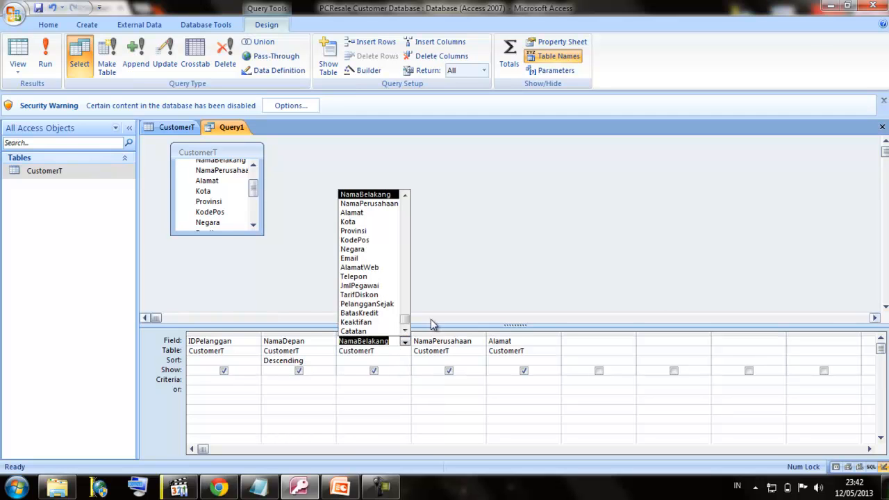
pyautogui.click(444, 316)
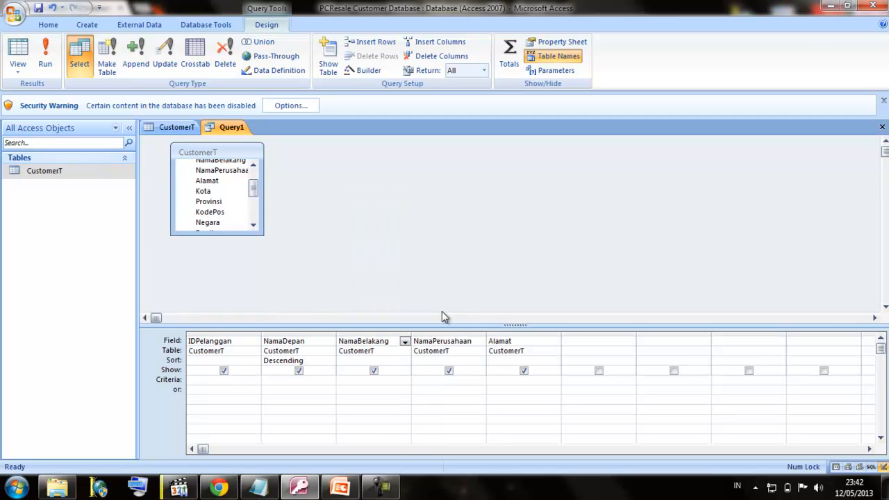
# Move the NamaBelakang column ahead of NamaDepan in the query grid and run the query.
pyautogui.click(384, 332)
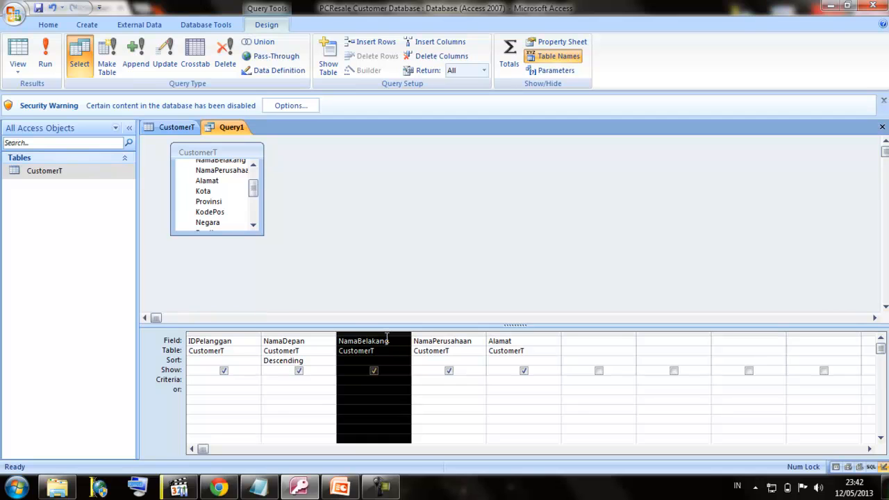
pyautogui.moveTo(386, 336); pyautogui.dragTo(279, 344)
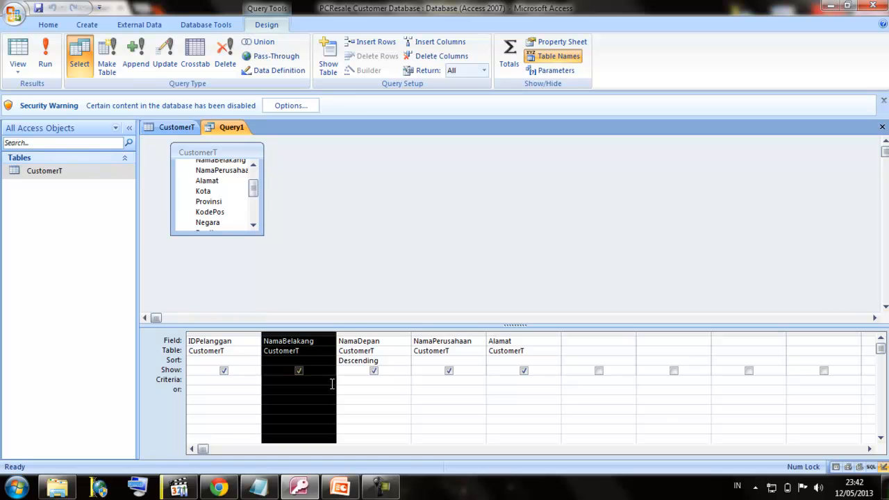
pyautogui.click(310, 358)
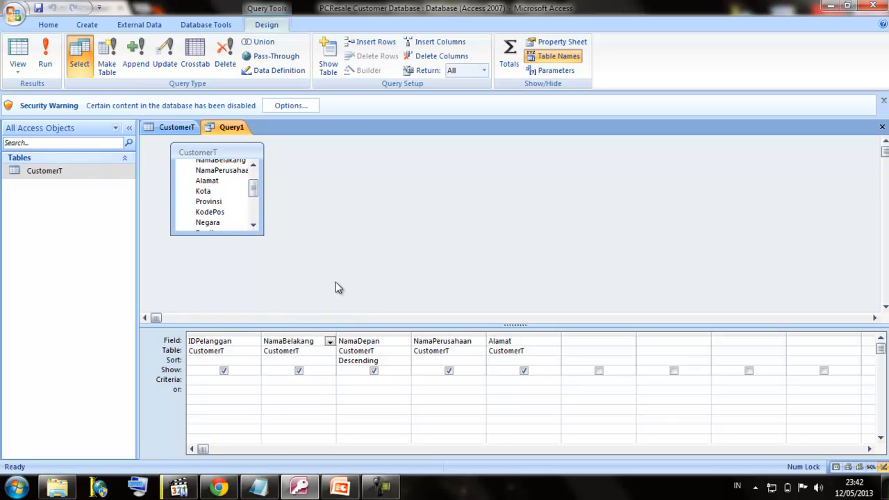
pyautogui.click(46, 61)
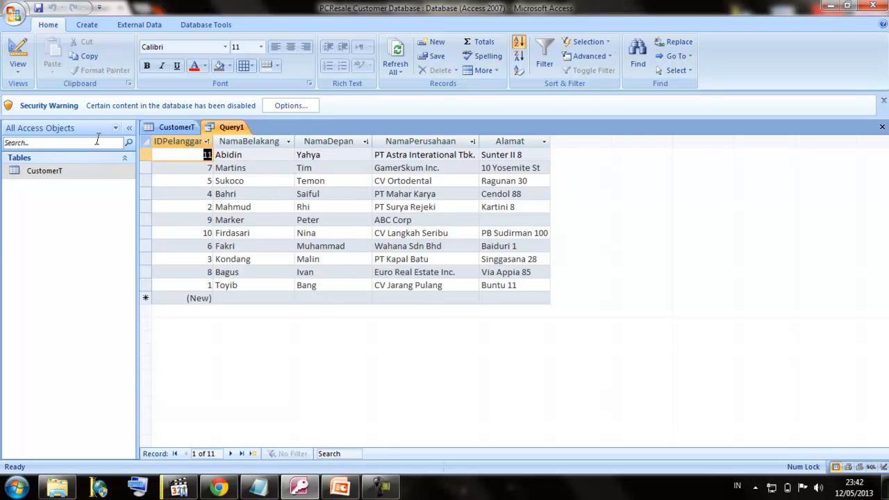
# Return to Design View and move the NamaDepan column back in front of NamaBelakang.
pyautogui.click(23, 66)
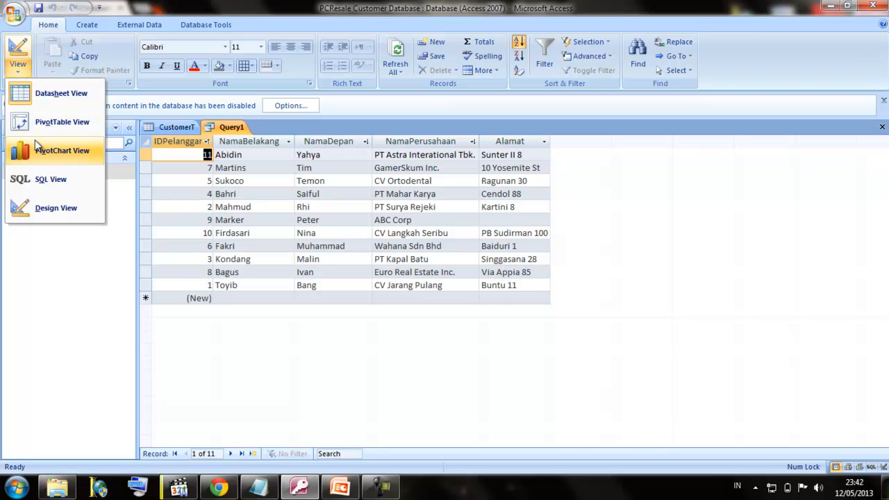
pyautogui.click(51, 207)
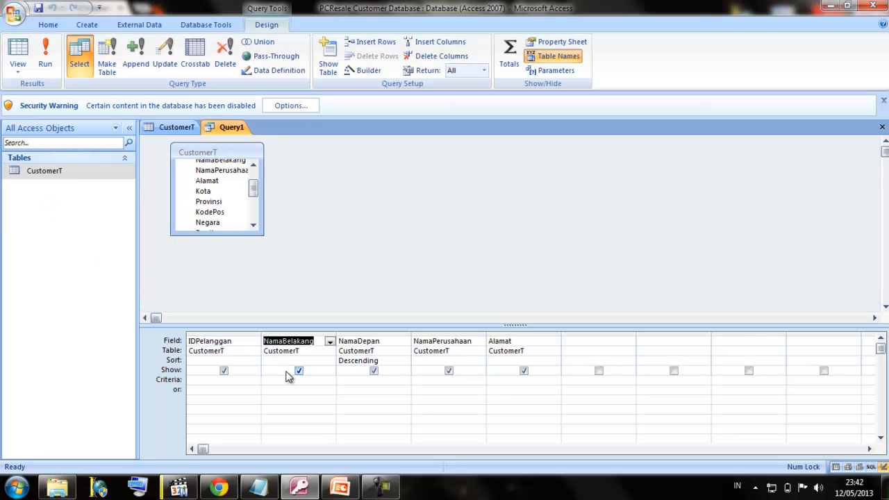
pyautogui.click(362, 331)
pyautogui.moveTo(378, 338); pyautogui.dragTo(308, 341)
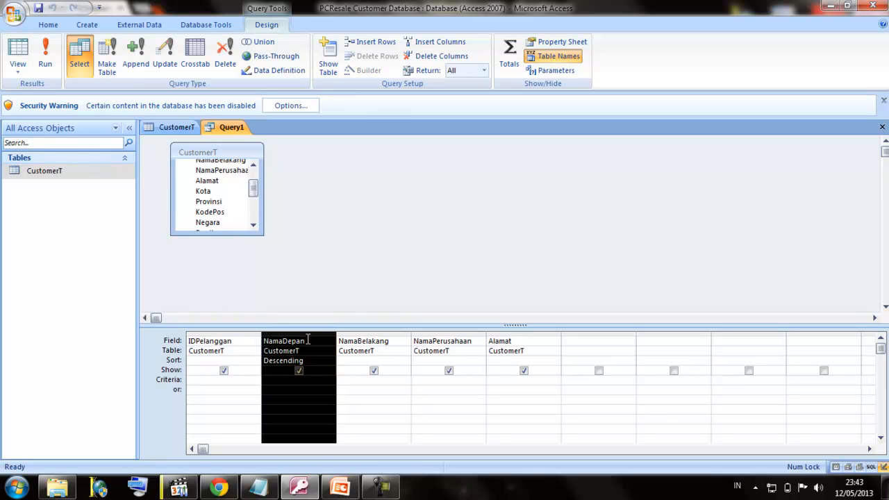
pyautogui.click(352, 281)
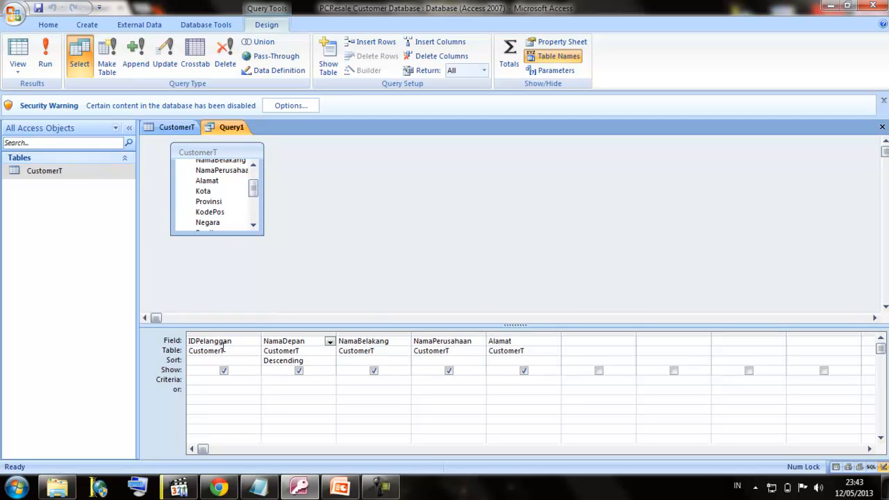
# Hide the NamaDepan field from the query output and run the query.
pyautogui.click(299, 371)
pyautogui.click(47, 62)
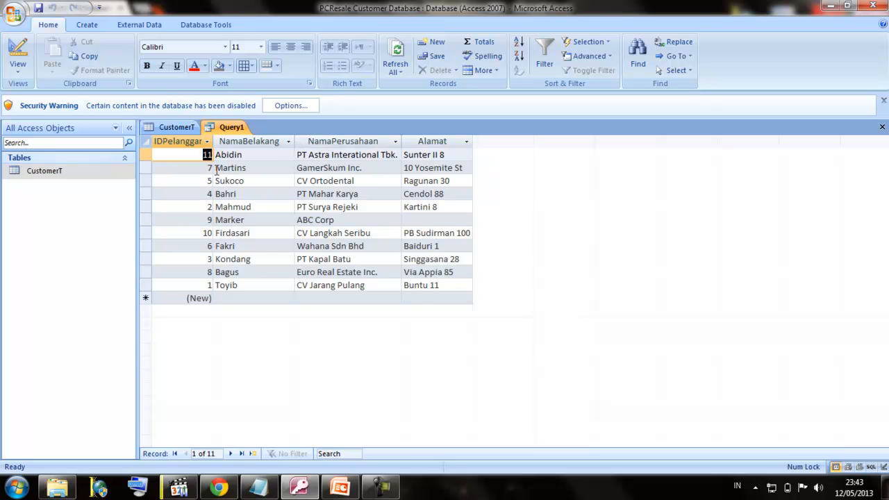
# In Design View, show the NamaDepan field again and add the Negara field to the query grid after Alamat.
pyautogui.click(21, 73)
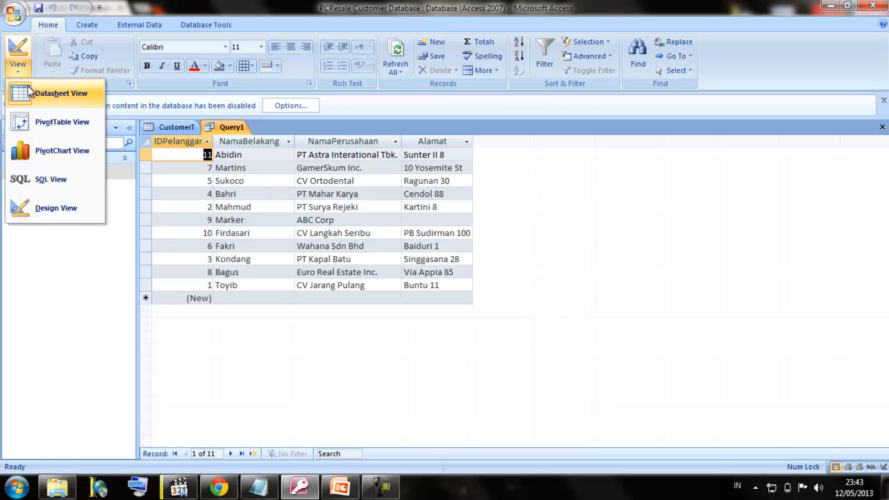
pyautogui.click(47, 206)
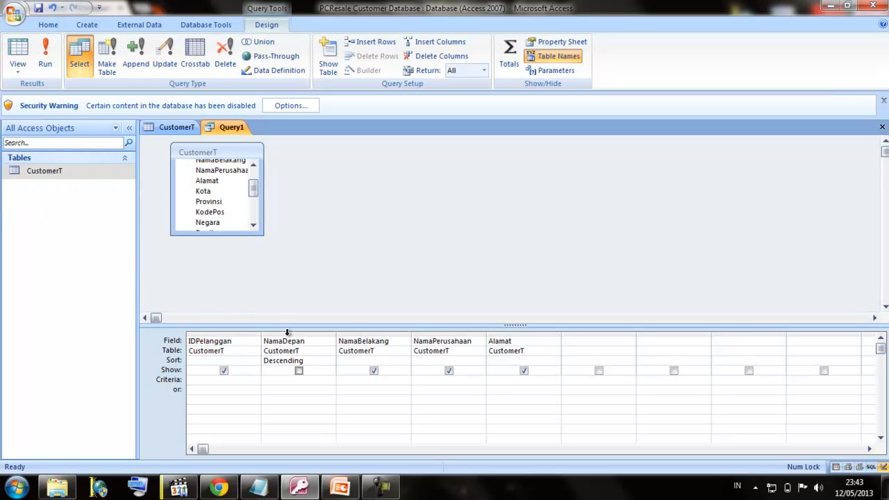
pyautogui.click(299, 371)
pyautogui.moveTo(252, 188); pyautogui.dragTo(584, 346)
pyautogui.click(212, 186)
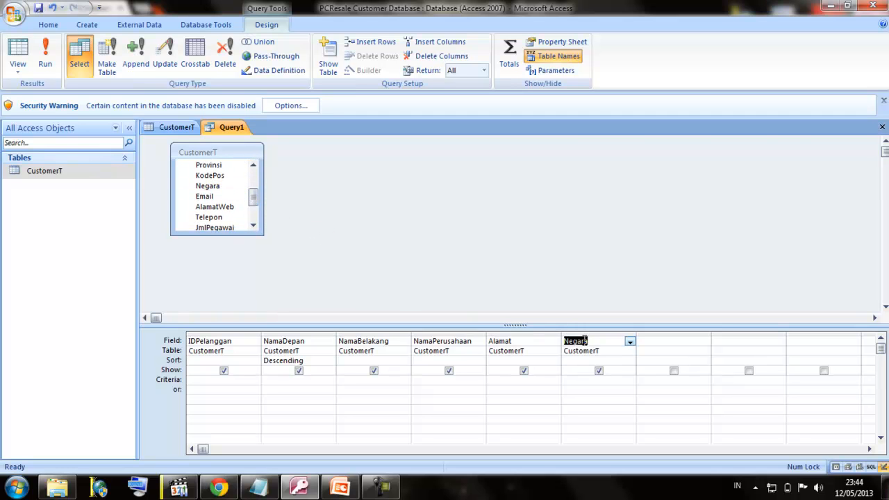
# Set the Negara criteria to indonesia and run the query.
pyautogui.click(582, 381)
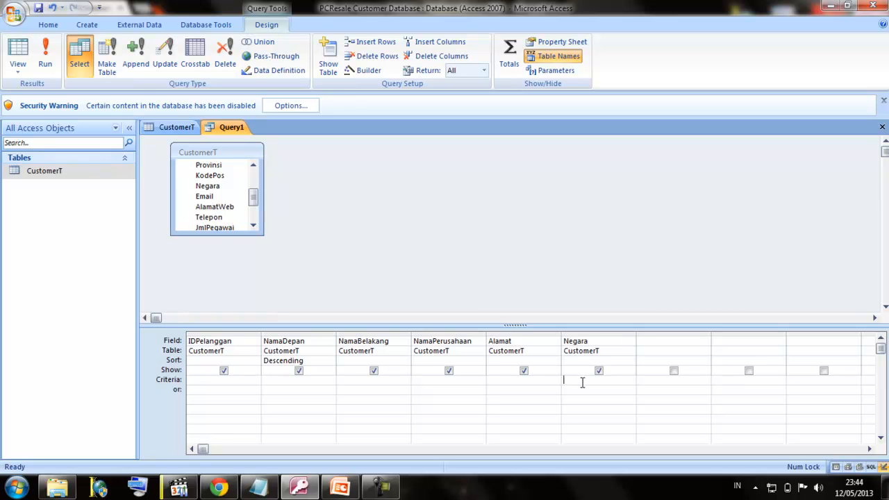
pyautogui.moveTo(178, 126); pyautogui.dragTo(208, 143)
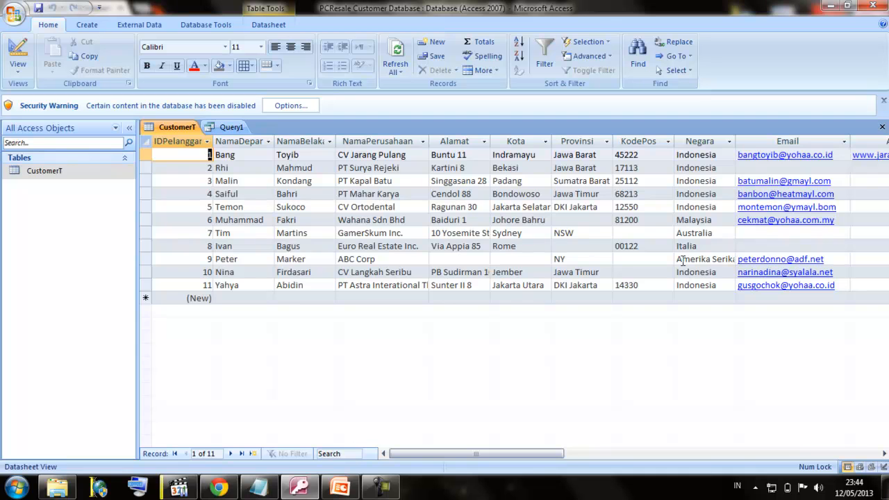
pyautogui.click(233, 128)
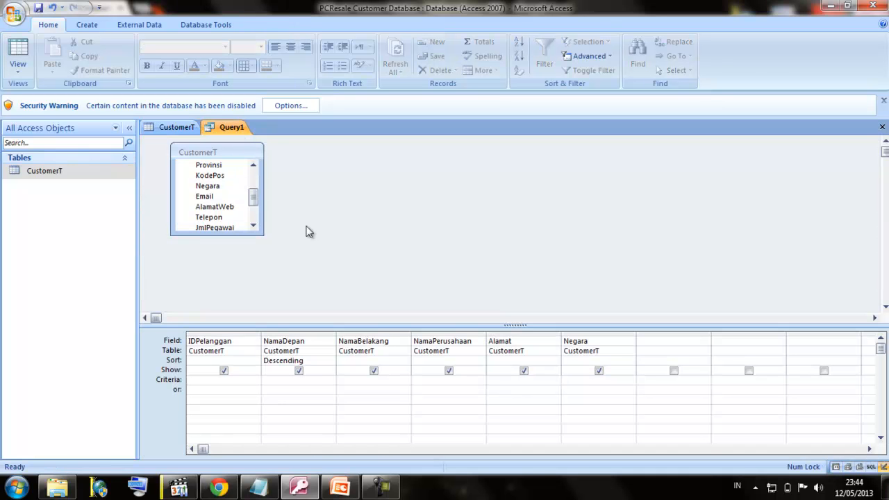
pyautogui.click(573, 381)
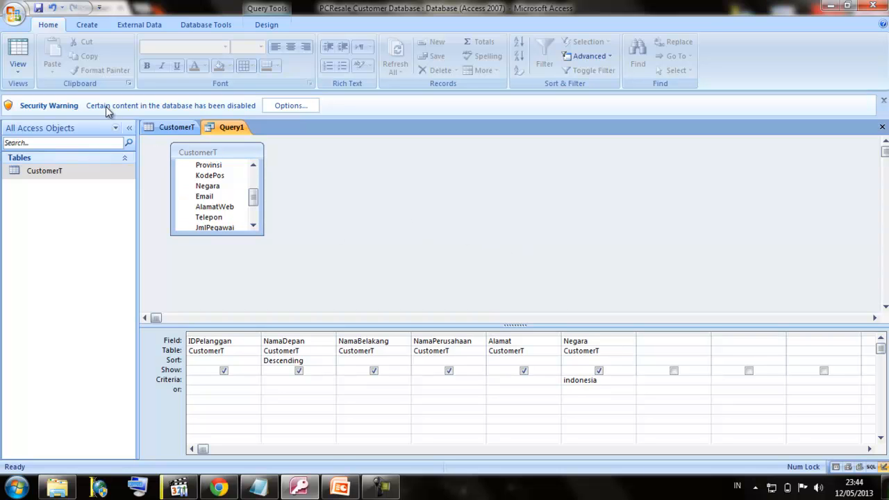
pyautogui.click(278, 25)
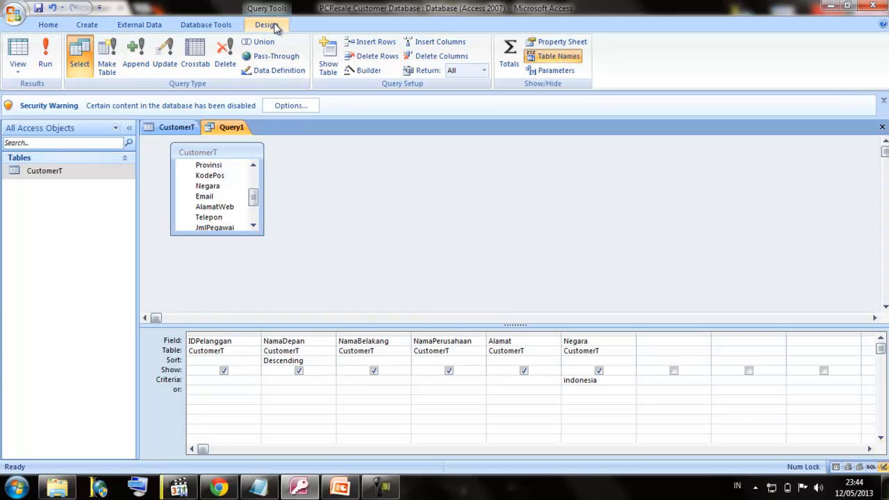
pyautogui.click(53, 55)
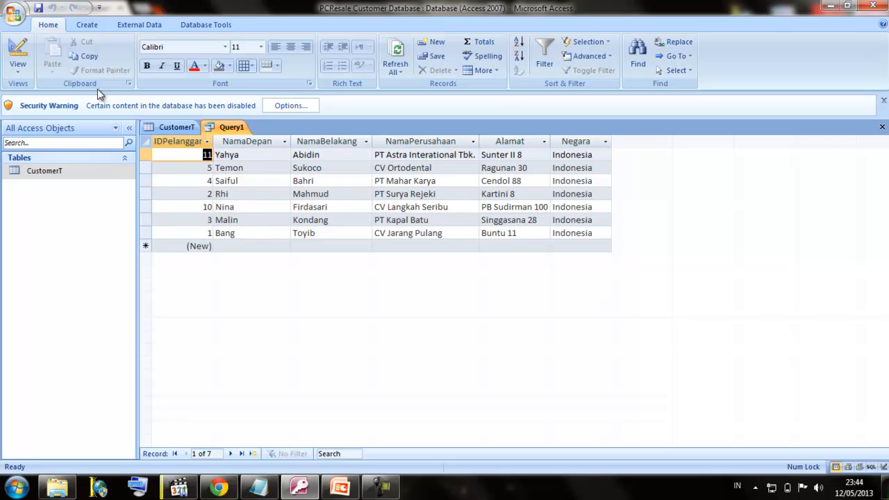
# Save the query under the name "pelanggan dari indonesia Q".
pyautogui.click(15, 19)
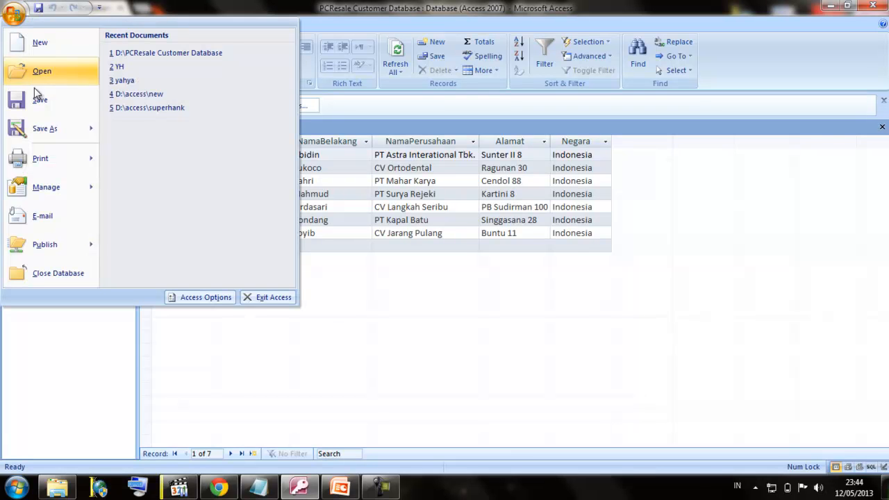
pyautogui.click(53, 126)
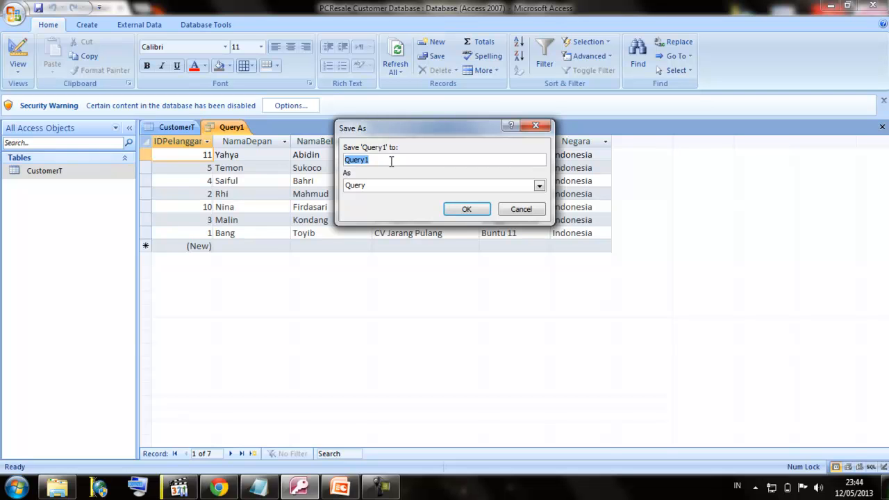
pyautogui.write('pelanggan dari indonesia Q')
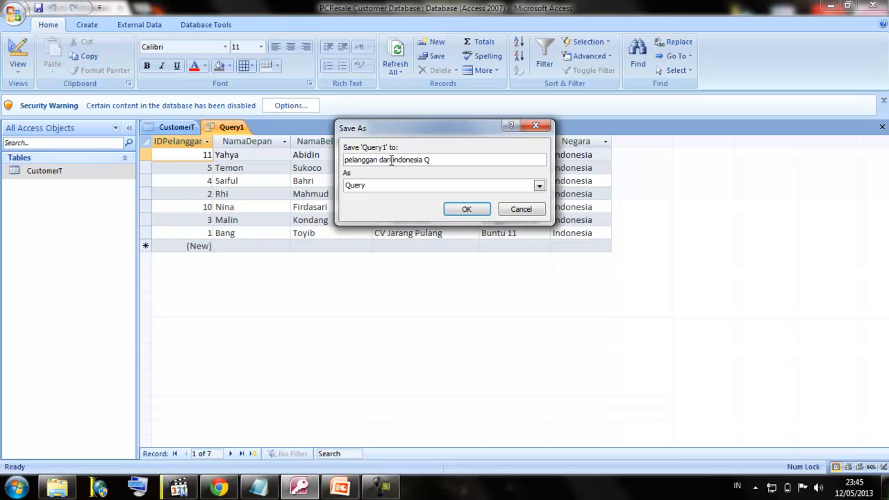
pyautogui.click(464, 209)
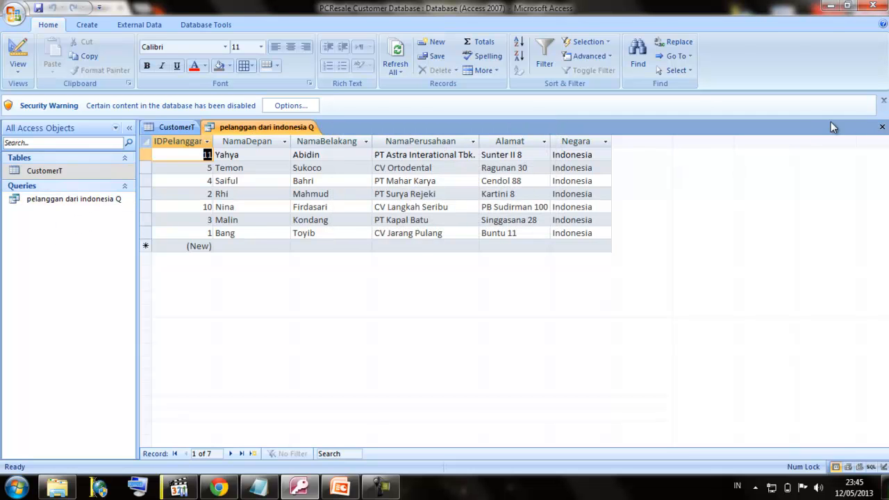
# Close the saved query and reopen it from the list of database objects.
pyautogui.click(882, 127)
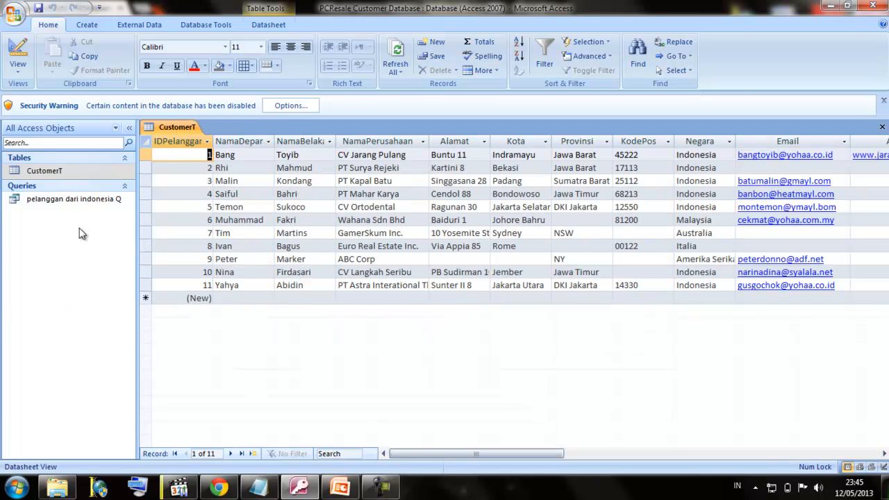
pyautogui.click(88, 200)
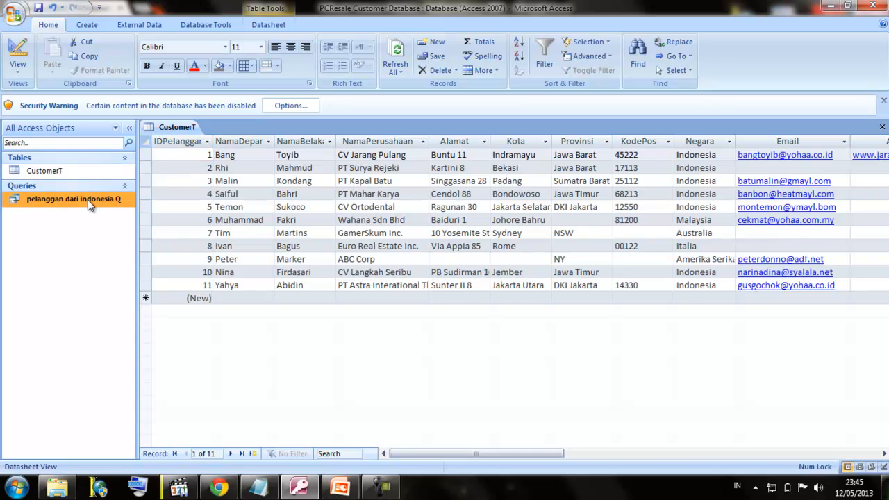
pyautogui.doubleClick(88, 199)
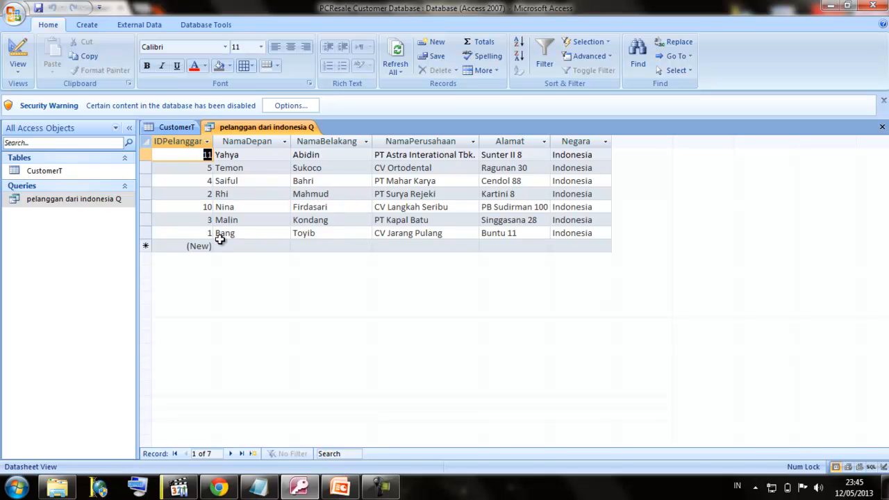
# Switch the query to Design View and delete the "indonesia" criterion from the Negara field.
pyautogui.click(19, 74)
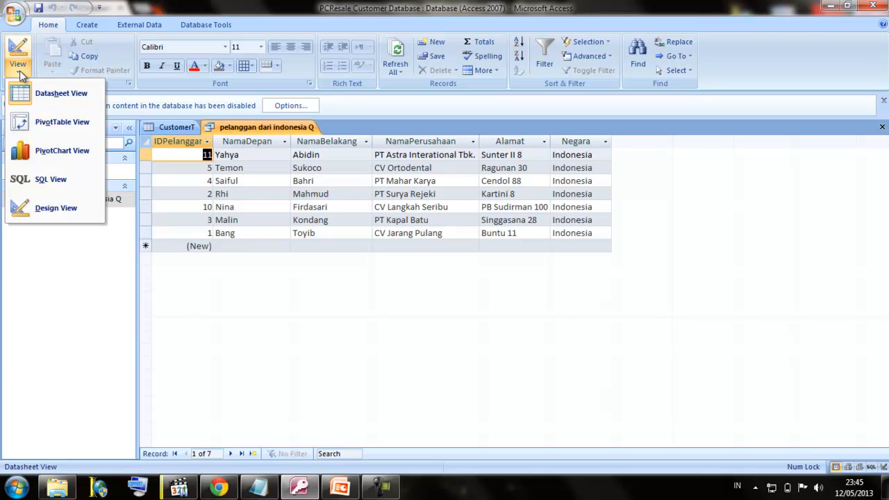
pyautogui.click(64, 209)
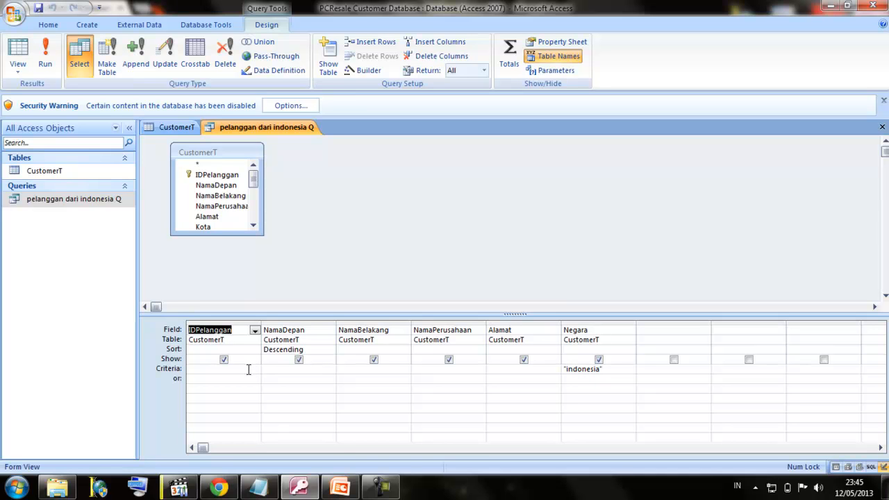
pyautogui.click(605, 369)
pyautogui.click(561, 373)
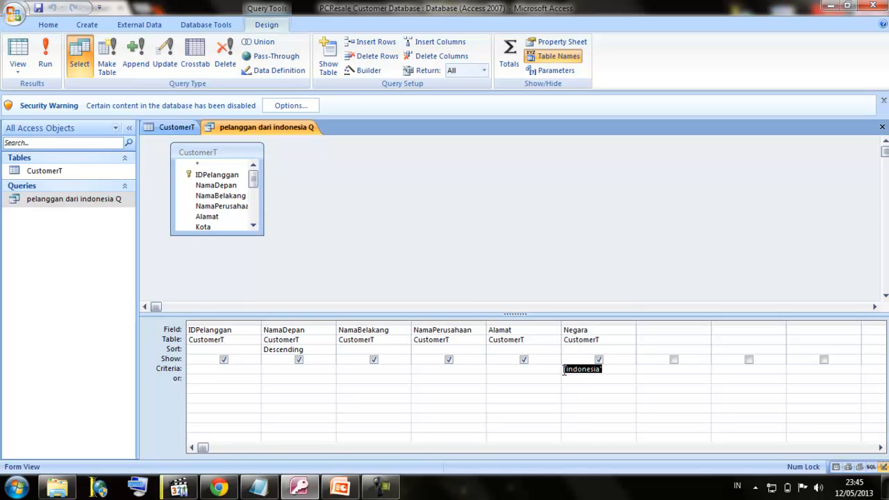
pyautogui.press('Delete')
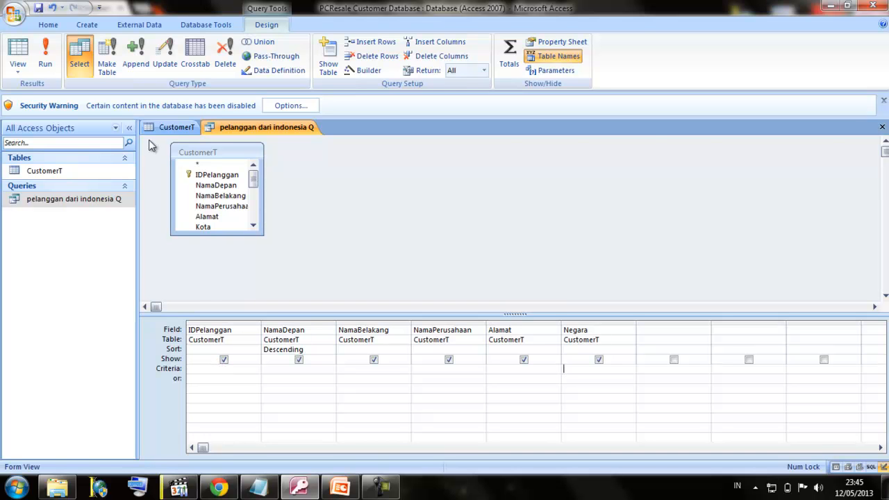
# Check the IDPelanggan values in the CustomerT table, set the query's IDPelanggan criteria to 1 and run it.
pyautogui.click(170, 127)
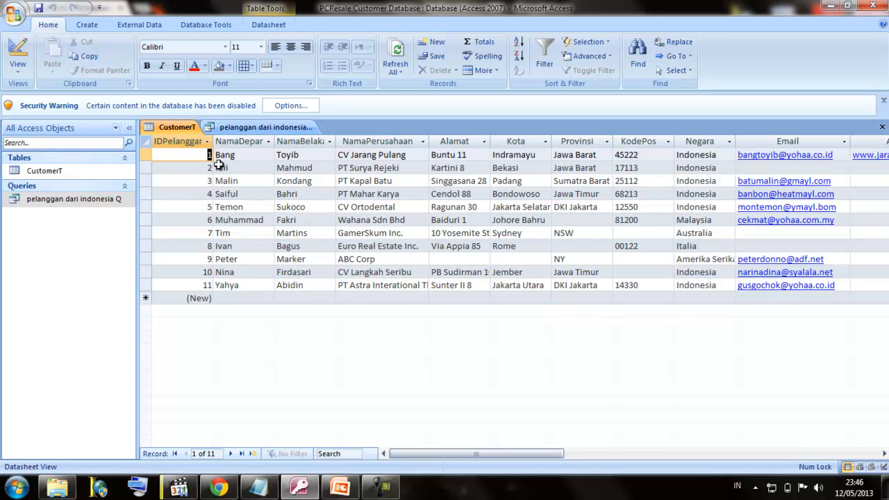
pyautogui.click(250, 128)
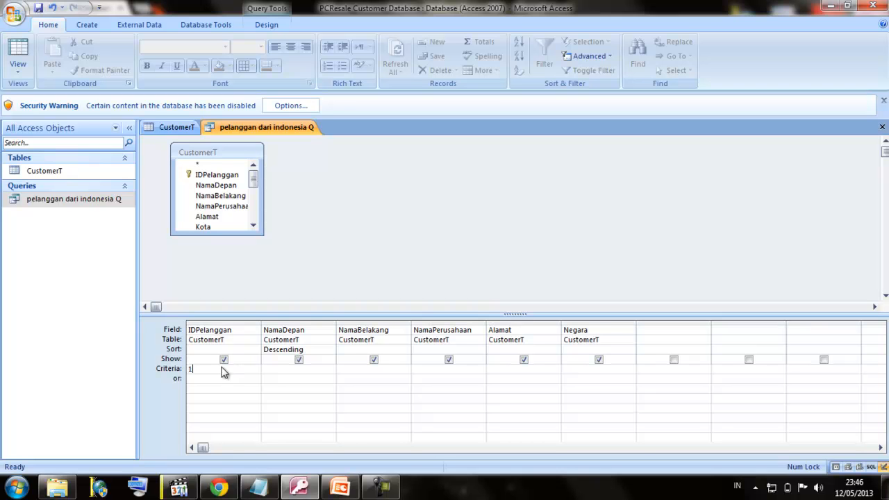
pyautogui.click(267, 25)
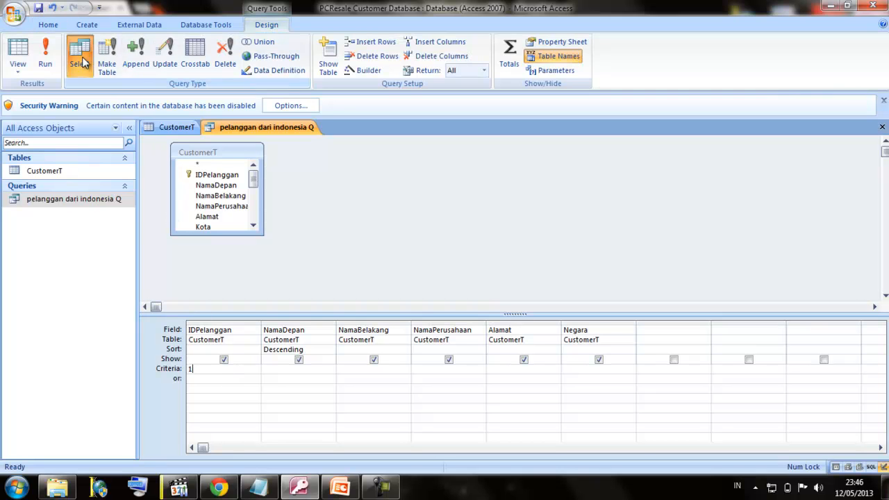
pyautogui.click(45, 61)
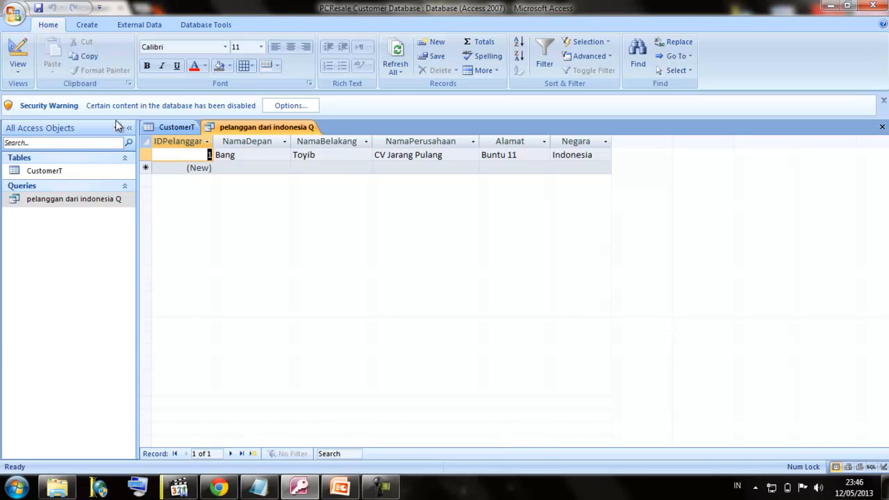
# Clear the IDPelanggan criterion in Design View and add the JmlPegawai field to the grid after Negara.
pyautogui.click(23, 54)
pyautogui.click(206, 368)
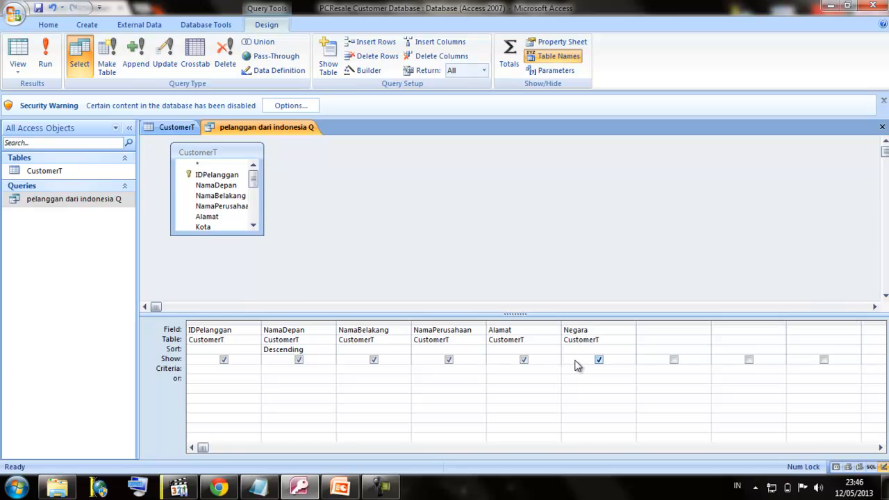
pyautogui.moveTo(253, 178); pyautogui.dragTo(255, 218)
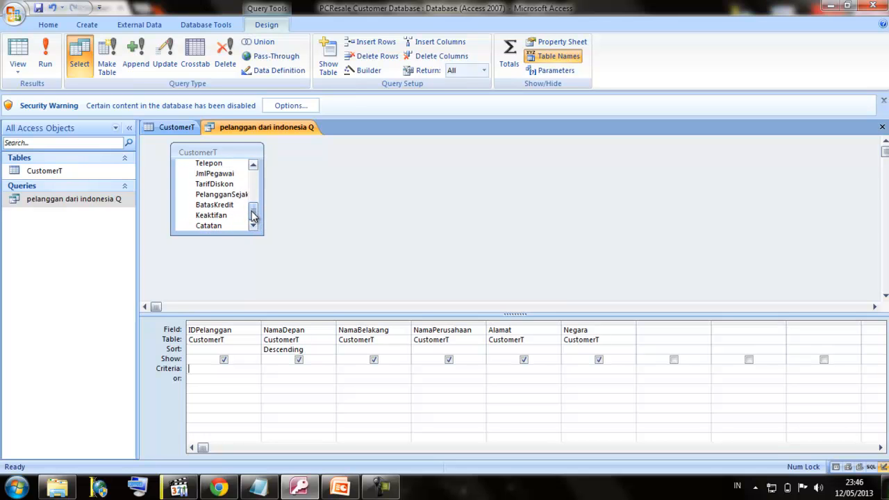
pyautogui.moveTo(253, 216)
pyautogui.mouseDown()
pyautogui.moveTo(255, 182)
pyautogui.moveTo(255, 224)
pyautogui.mouseUp()
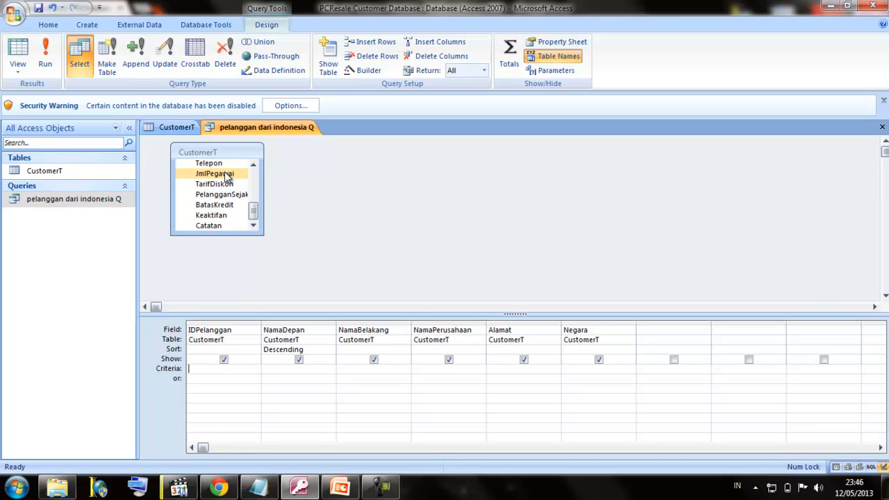
pyautogui.moveTo(229, 179); pyautogui.dragTo(654, 330)
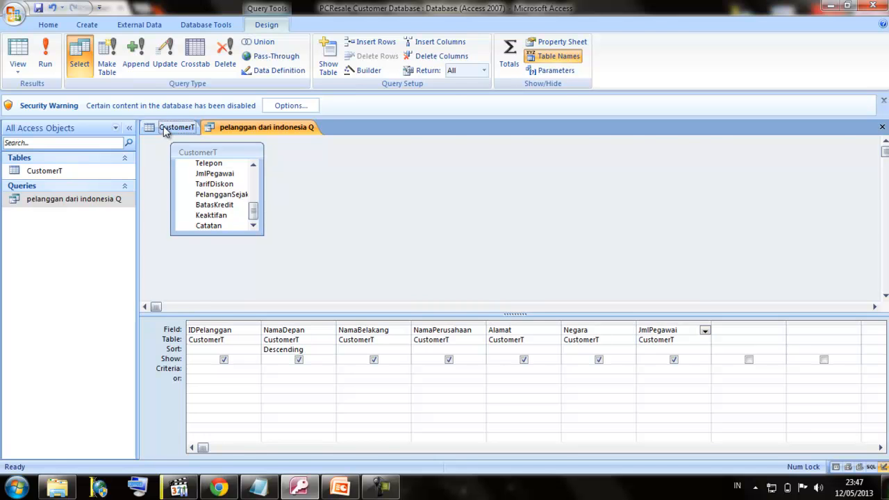
# Examine the JmlPegawai and TarifDiskon columns in the CustomerT table and return to the query design.
pyautogui.click(167, 127)
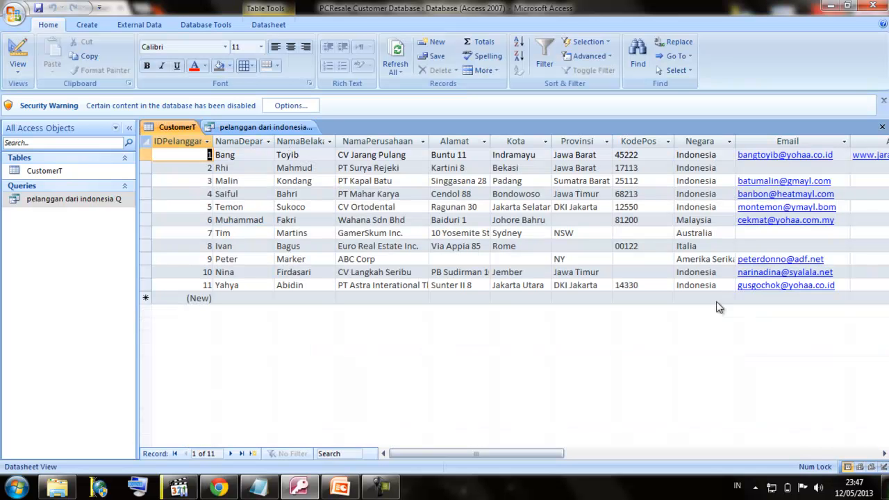
pyautogui.click(269, 130)
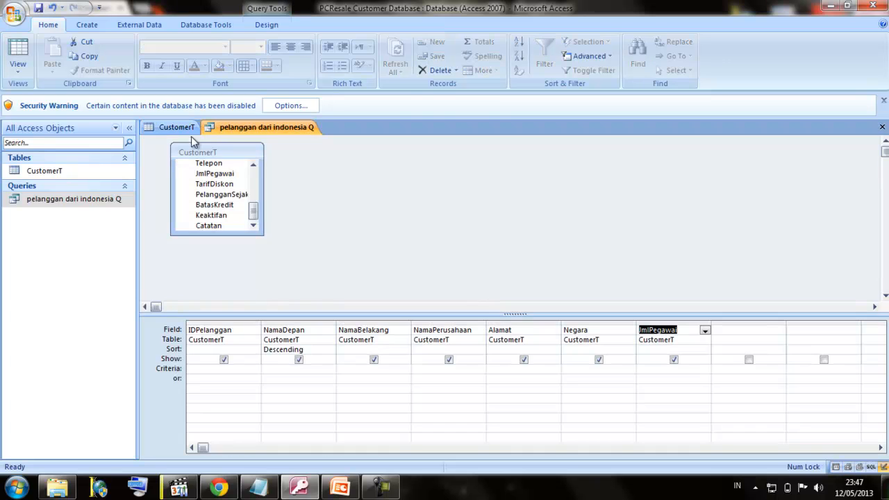
pyautogui.click(177, 128)
pyautogui.moveTo(408, 453); pyautogui.dragTo(531, 458)
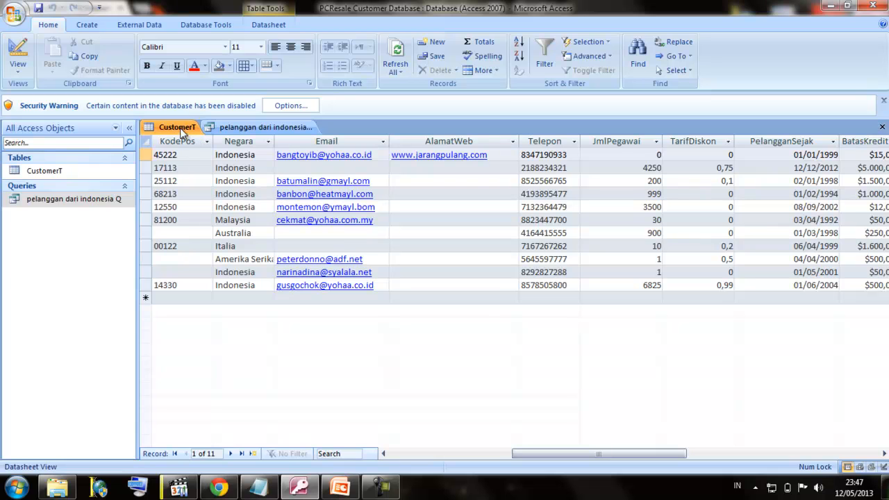
pyautogui.click(225, 127)
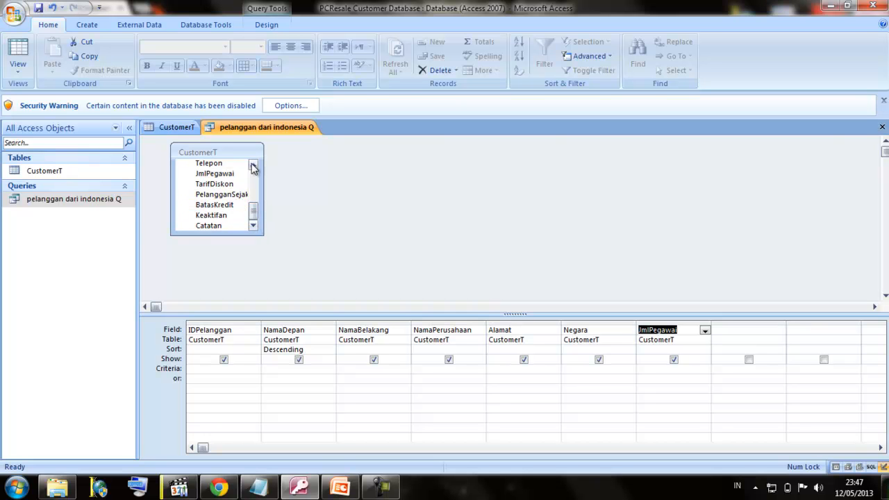
pyautogui.click(191, 128)
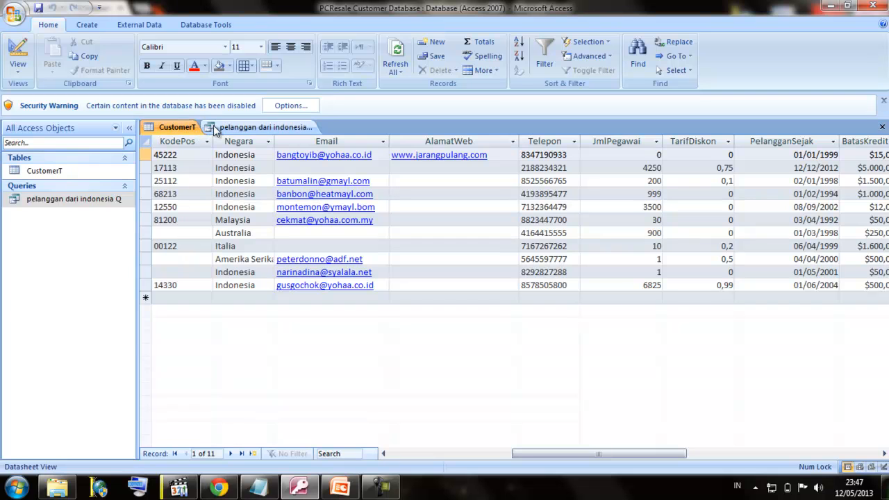
pyautogui.click(224, 125)
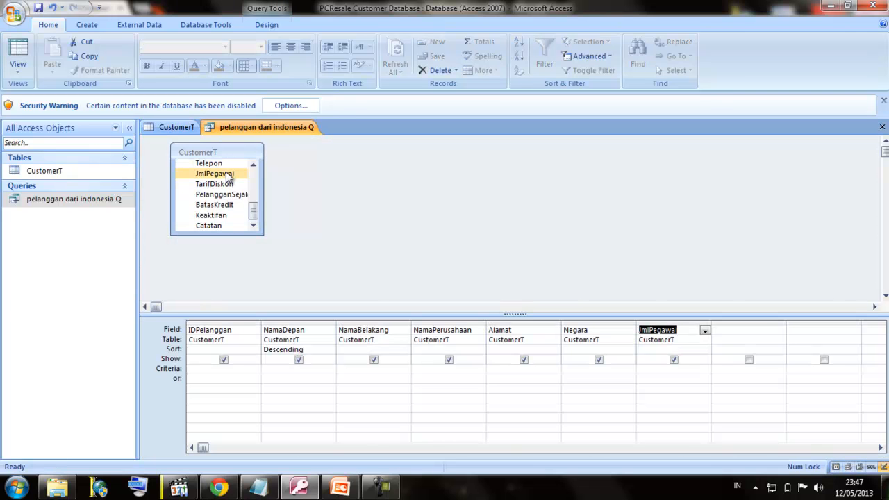
# Add the TarifDiskon field to the query grid with criteria 0 and run the query.
pyautogui.moveTo(228, 182); pyautogui.dragTo(741, 328)
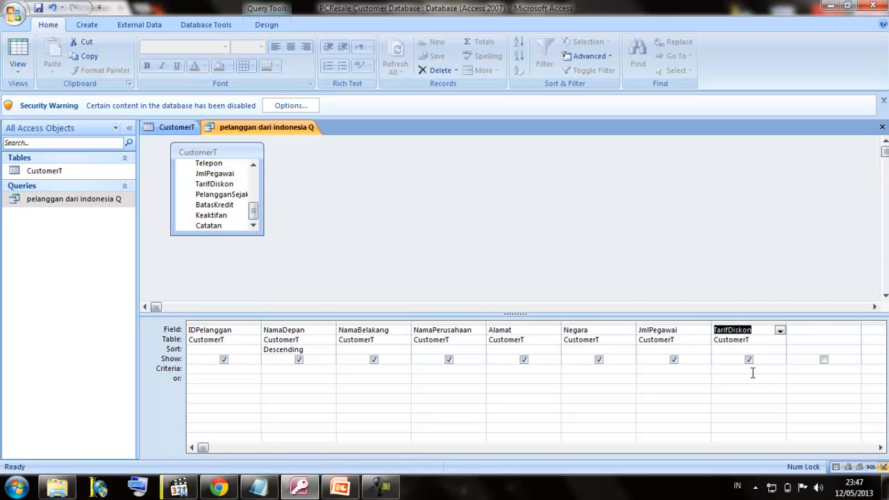
pyautogui.click(752, 372)
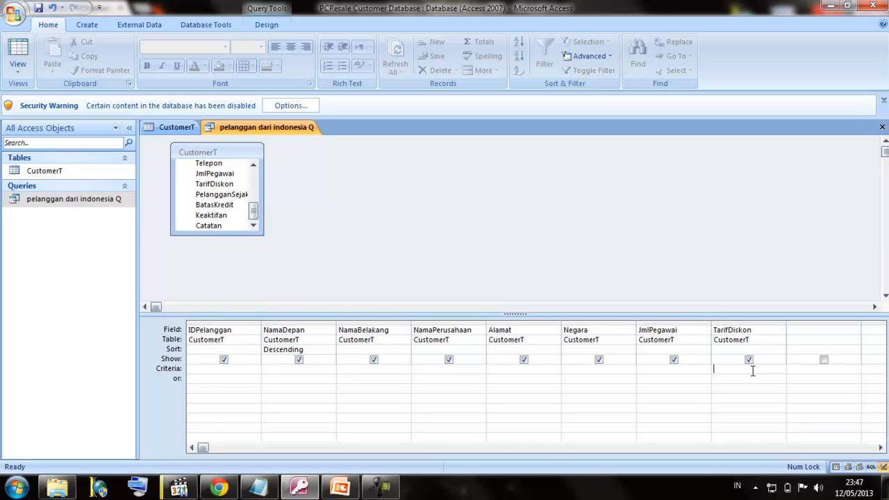
pyautogui.write('0')
pyautogui.click(263, 24)
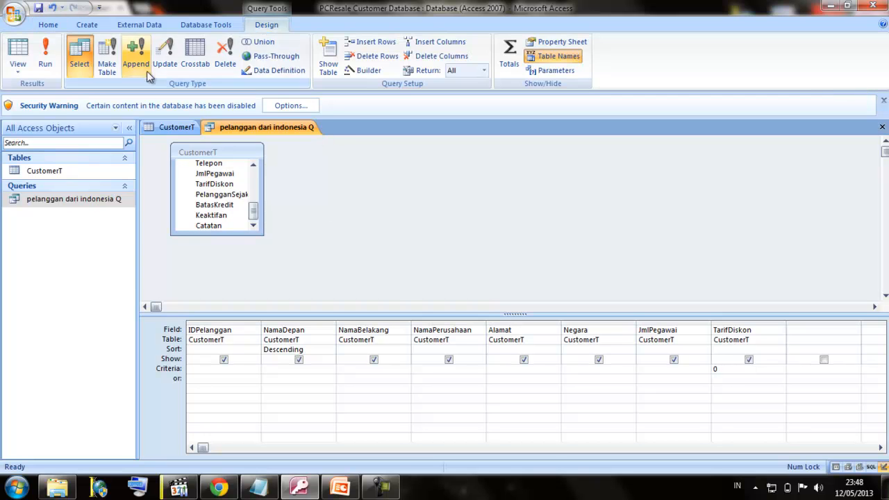
pyautogui.click(45, 59)
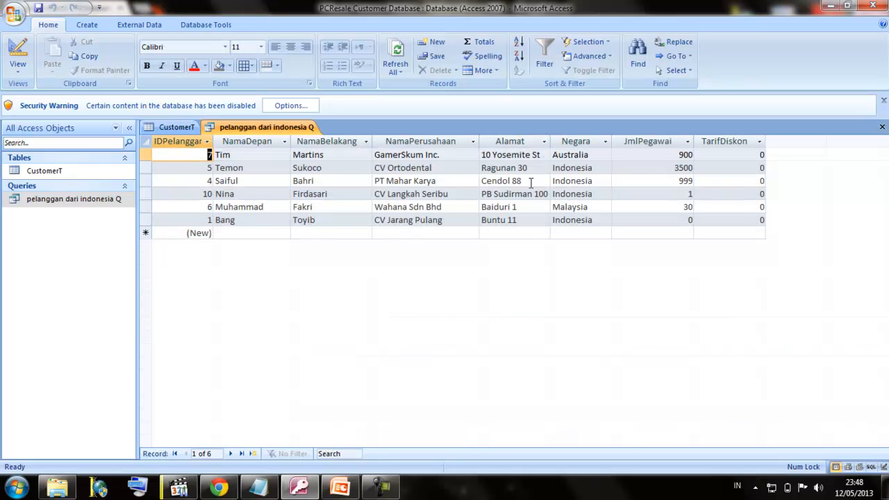